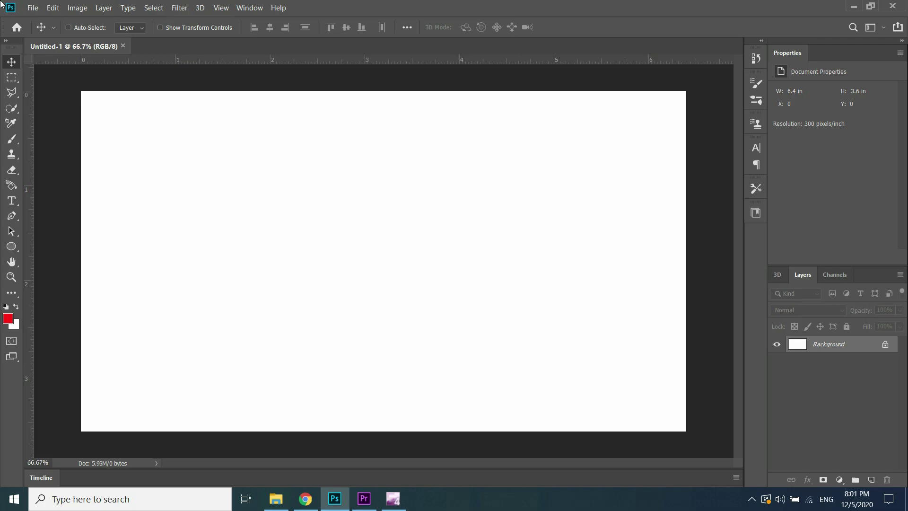
Open large.jpg, the Daily News newspaper photo, from the Images folder
click(39, 10)
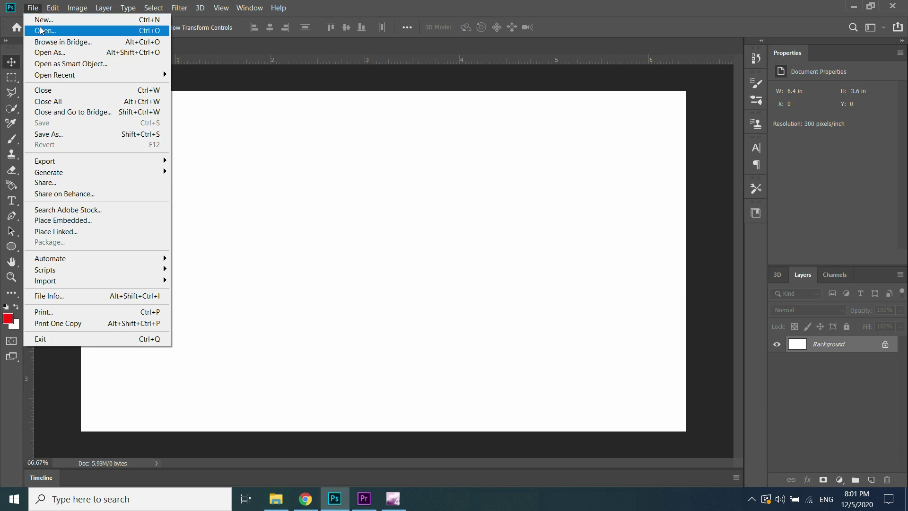
click(41, 31)
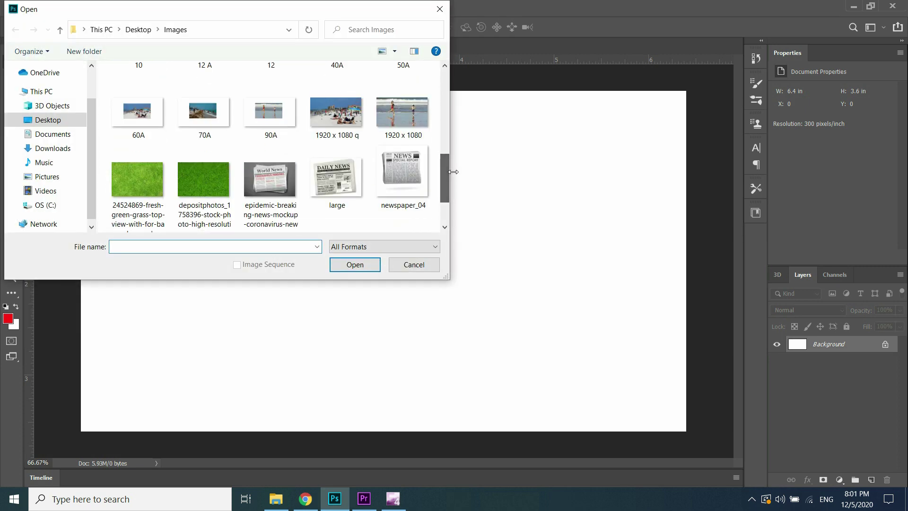
click(339, 186)
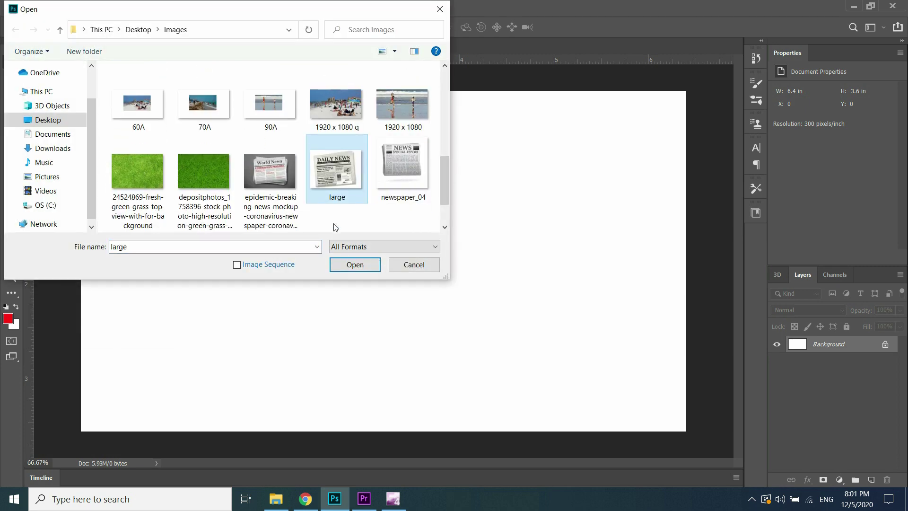
click(346, 264)
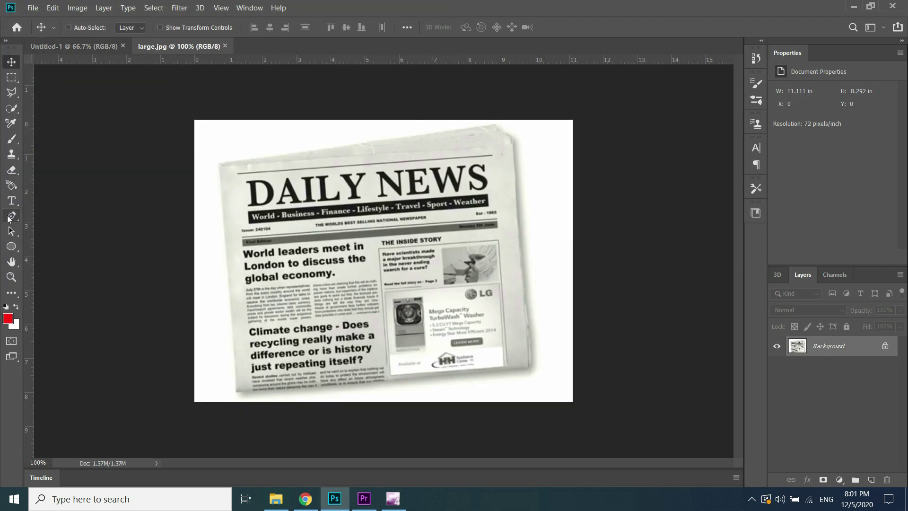
click(9, 218)
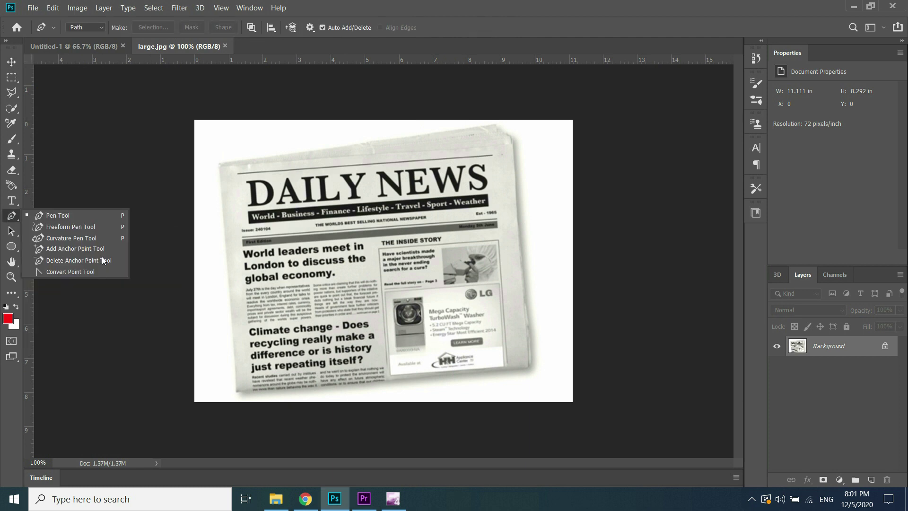
Trace the newspaper's four corners as a closed path and make it a selection with 0 feather
click(237, 392)
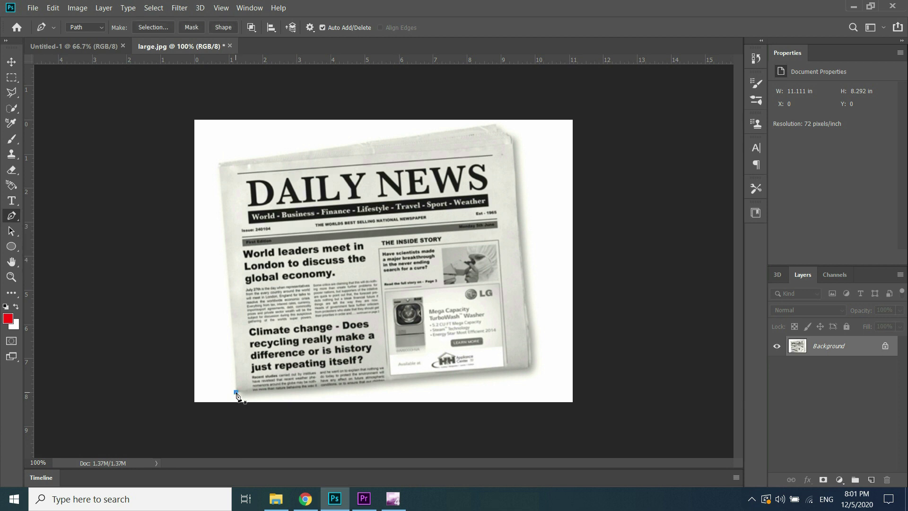
click(220, 167)
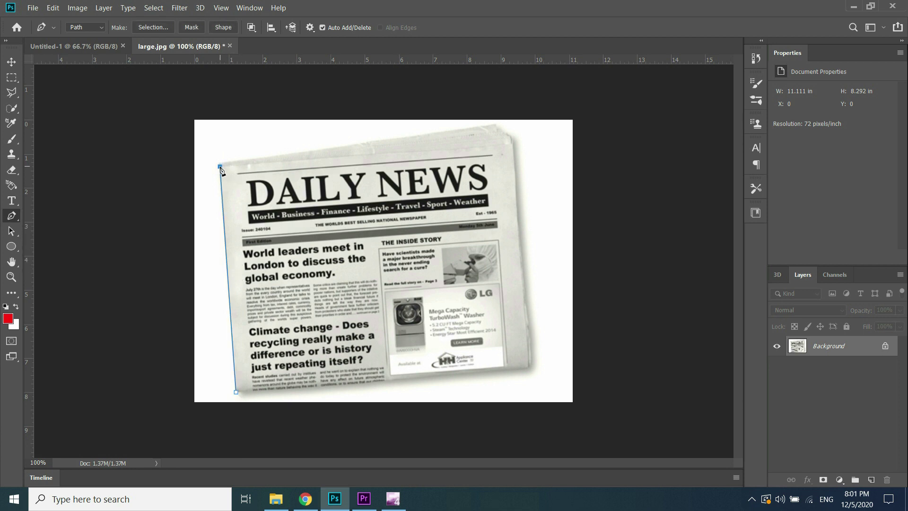
click(513, 143)
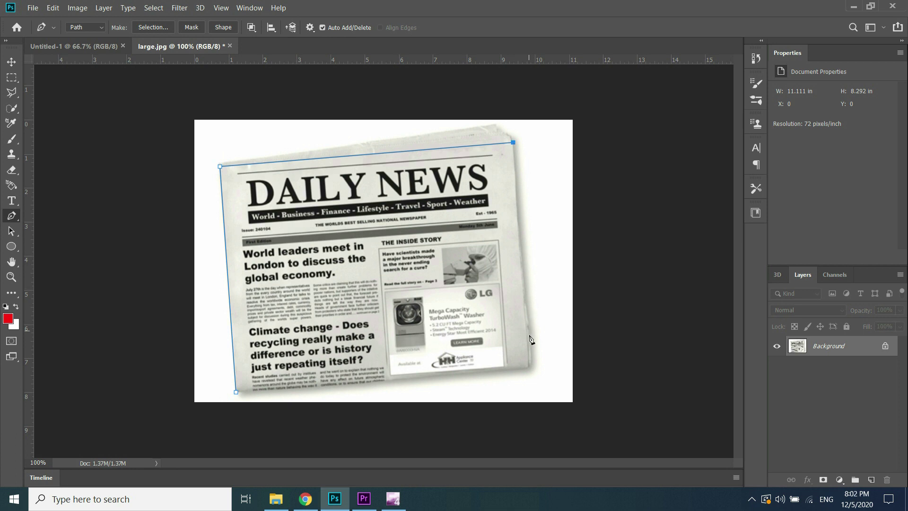
click(530, 368)
click(236, 393)
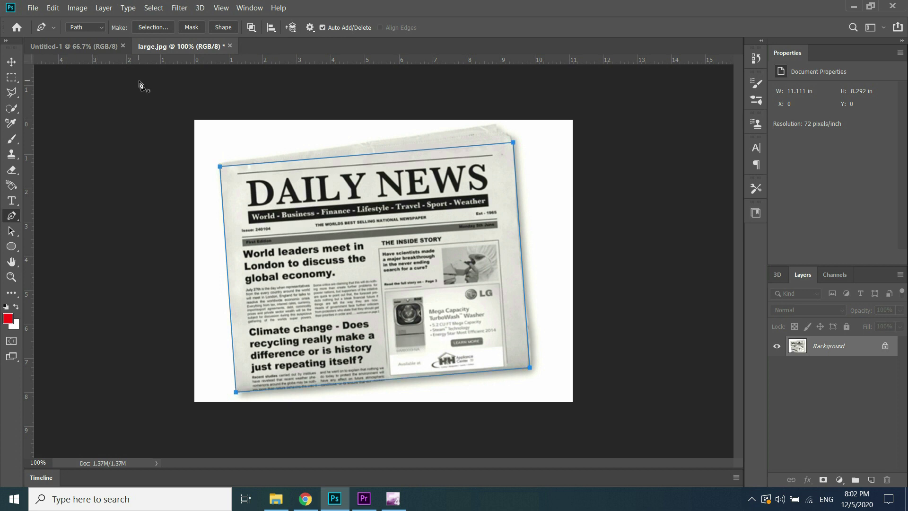
click(151, 27)
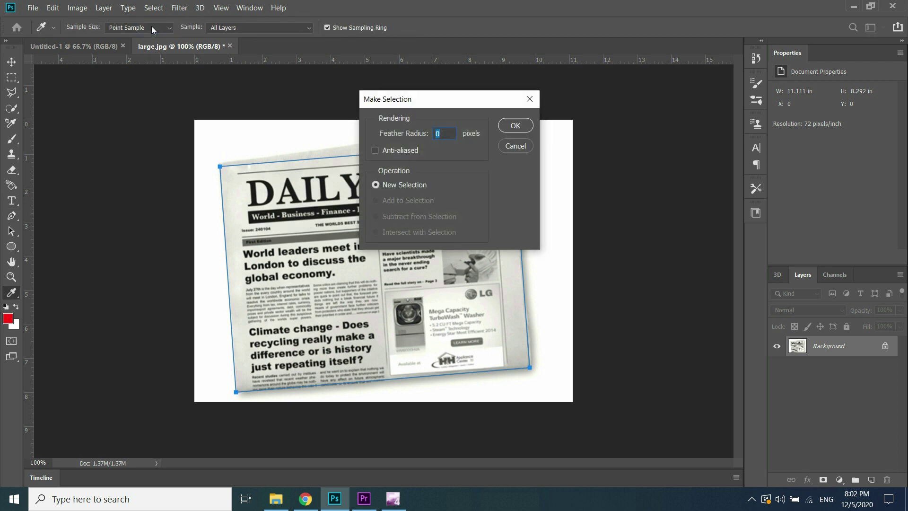
click(516, 127)
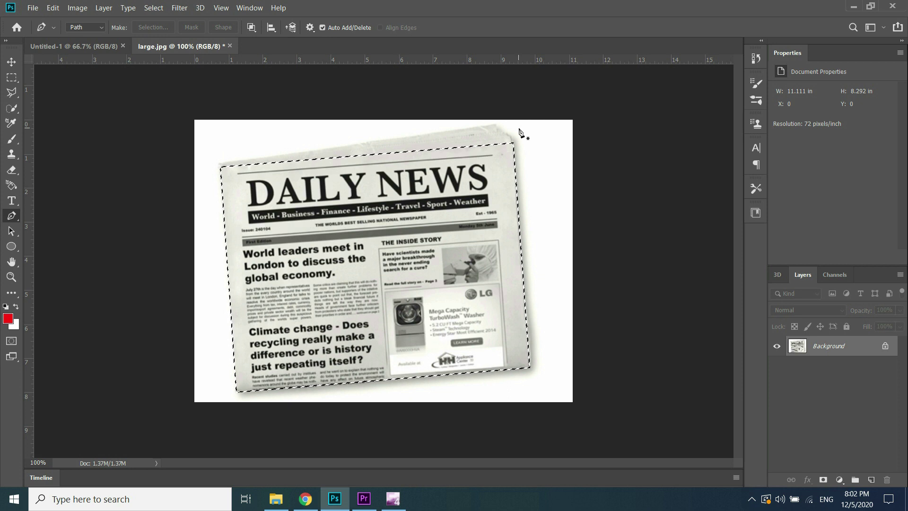
Copy the newspaper to its own layer, paste it into Untitled-1, and delete the Background layer
key(ctrl+j)
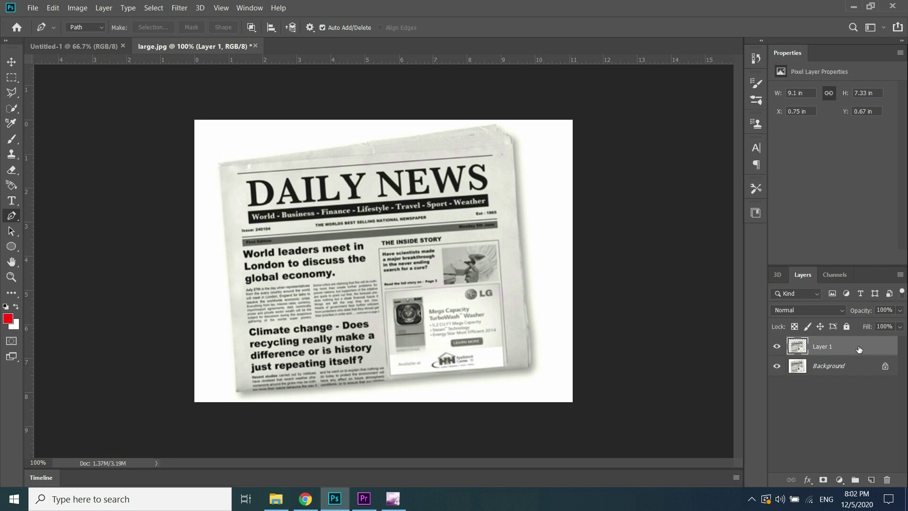
click(58, 46)
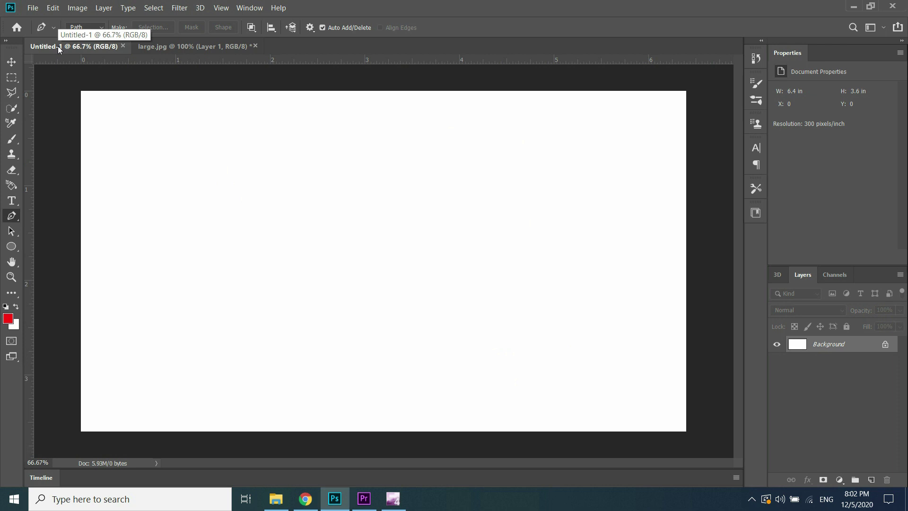
key(ctrl+v)
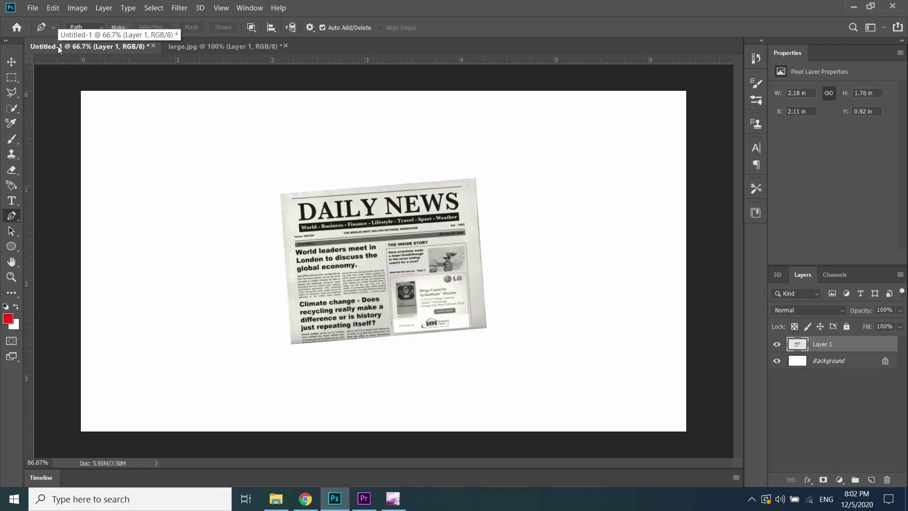
click(850, 364)
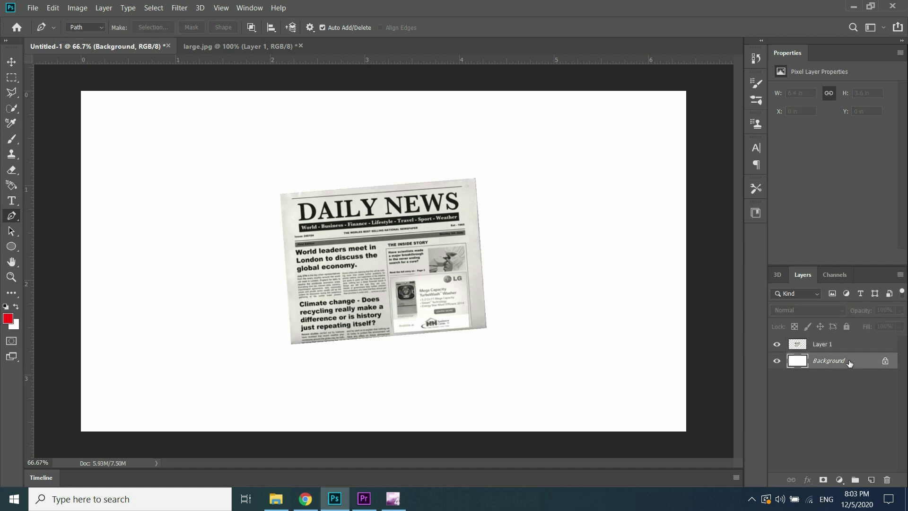
key(Delete)
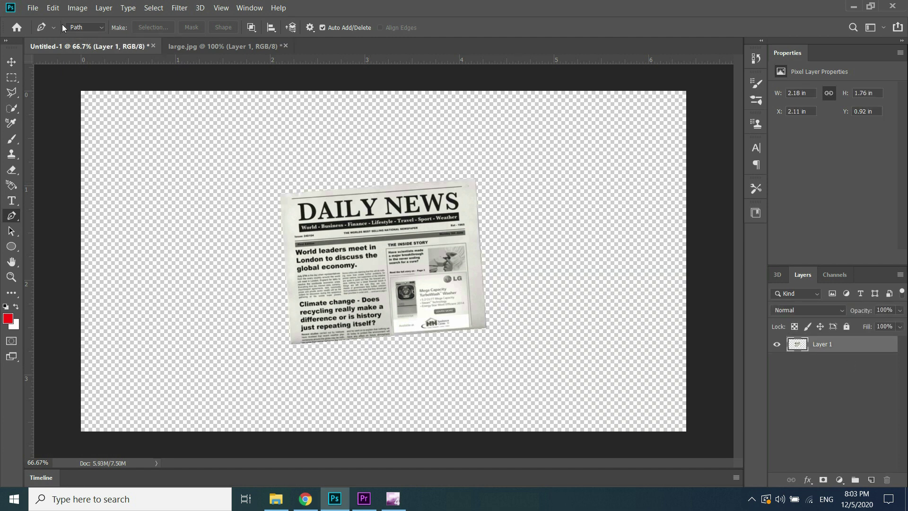
Save the document as a PNG file, accepting the default PNG Format Options
click(34, 8)
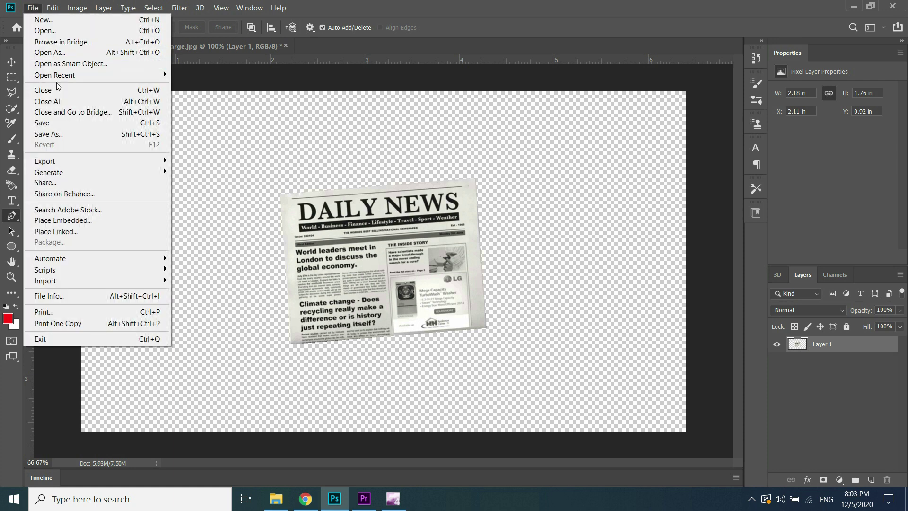
click(55, 124)
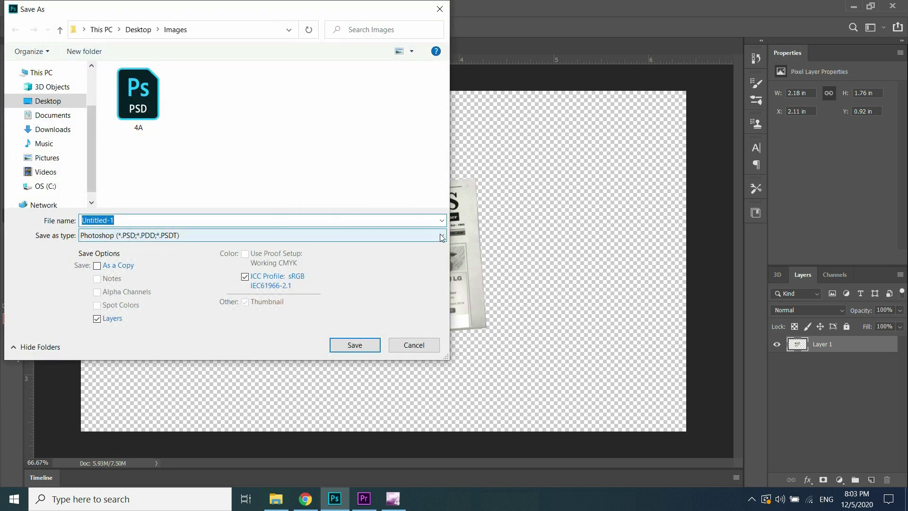
click(440, 237)
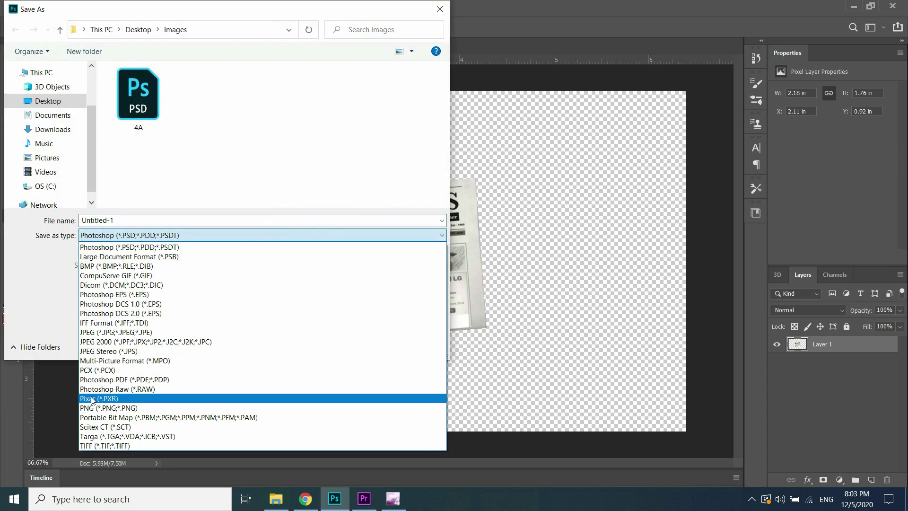
click(90, 410)
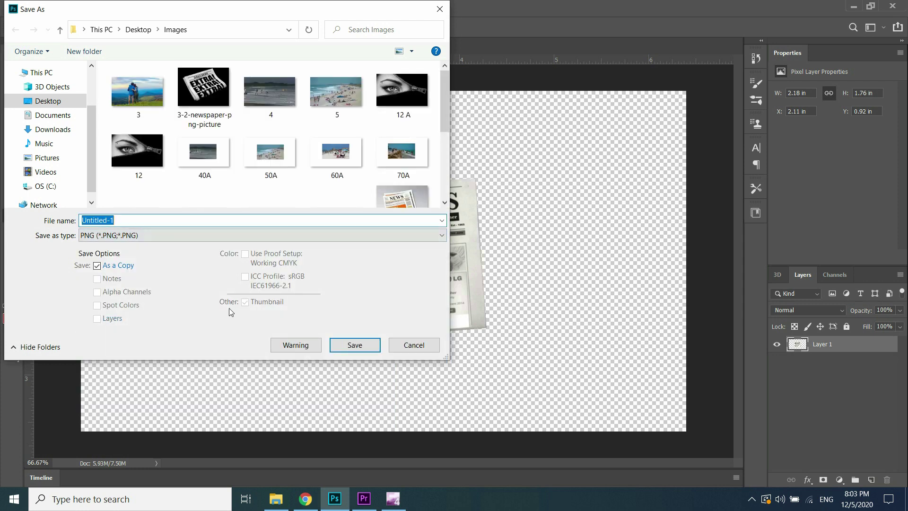
click(348, 346)
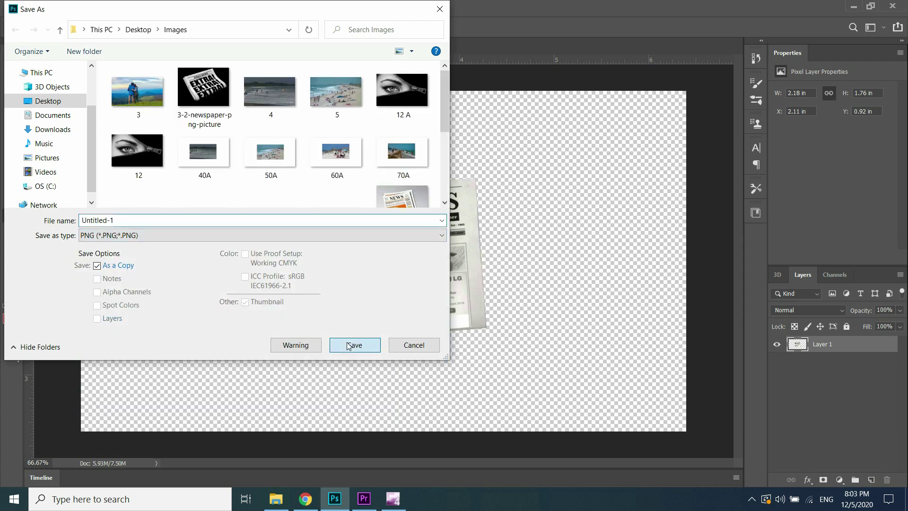
click(520, 142)
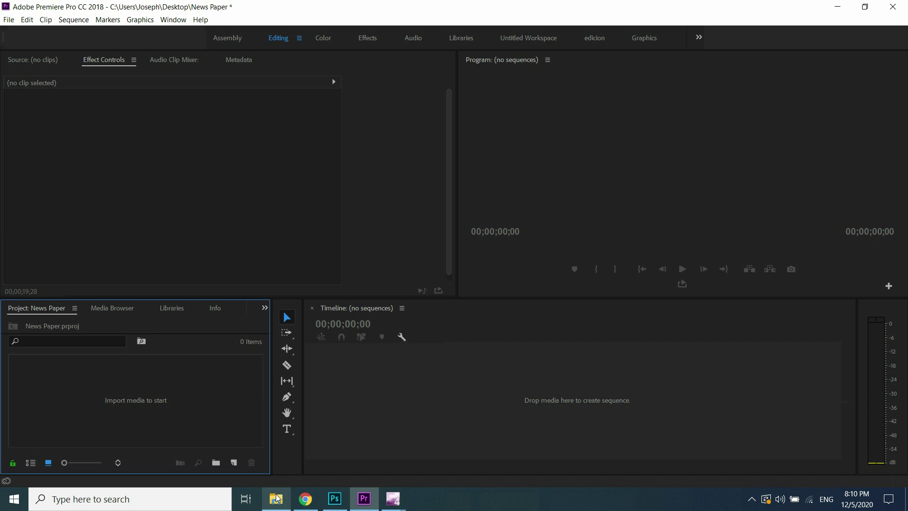
Drag the Grass, Paper 1, Paper 2 and Paper 3 images from the Images folder into the Project panel
click(276, 499)
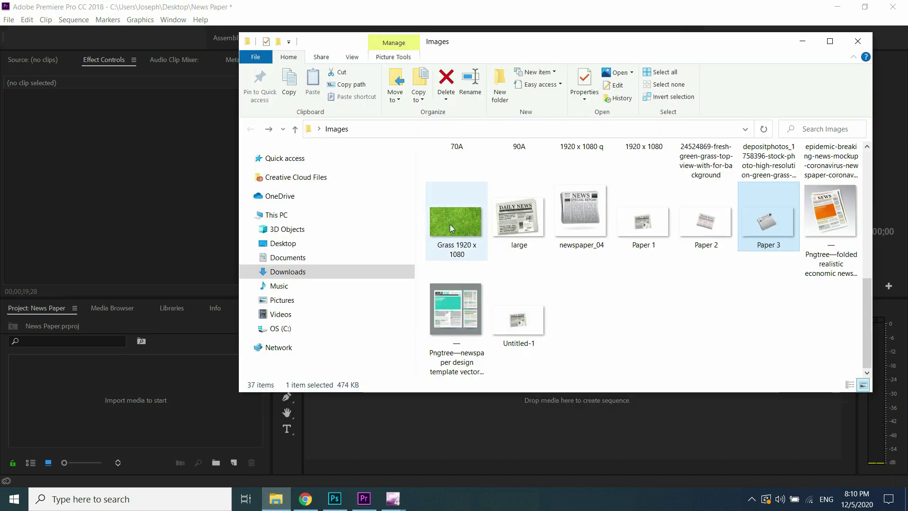
drag(456, 221, 39, 413)
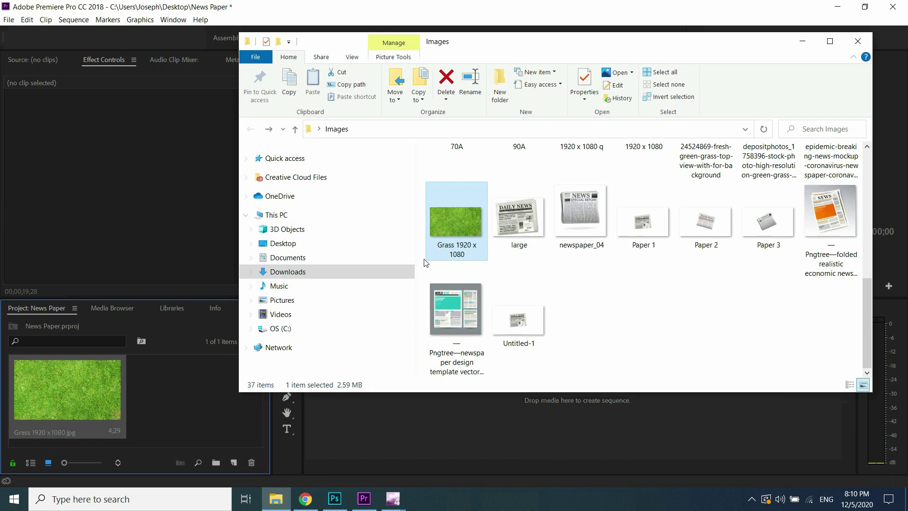
mouse_move(642, 222)
mouse_down()
mouse_move(314, 335)
mouse_move(162, 410)
mouse_up()
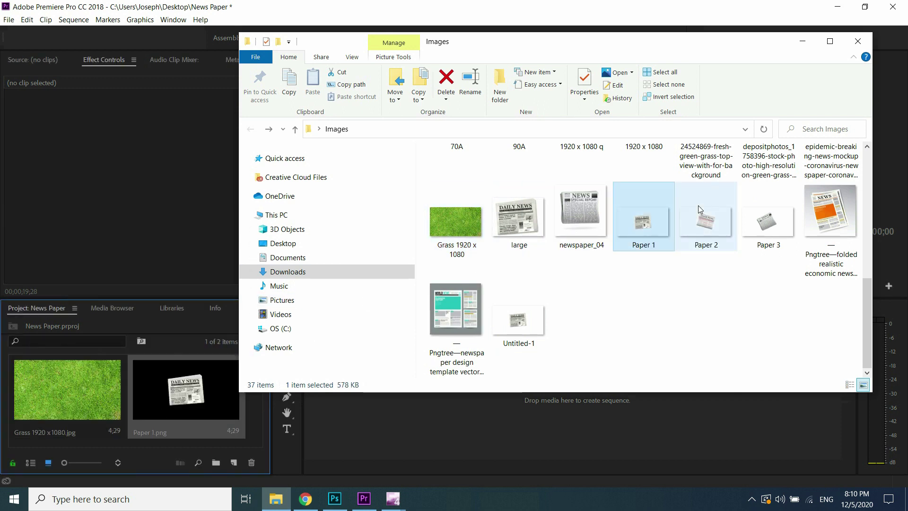
drag(707, 222, 166, 438)
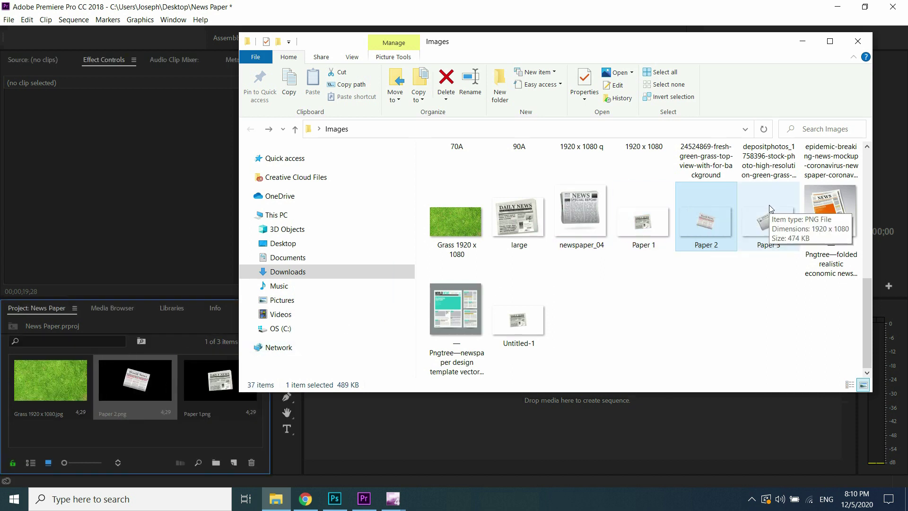
mouse_move(770, 206)
mouse_down()
mouse_move(108, 425)
mouse_move(763, 214)
mouse_move(577, 236)
mouse_move(145, 432)
mouse_up()
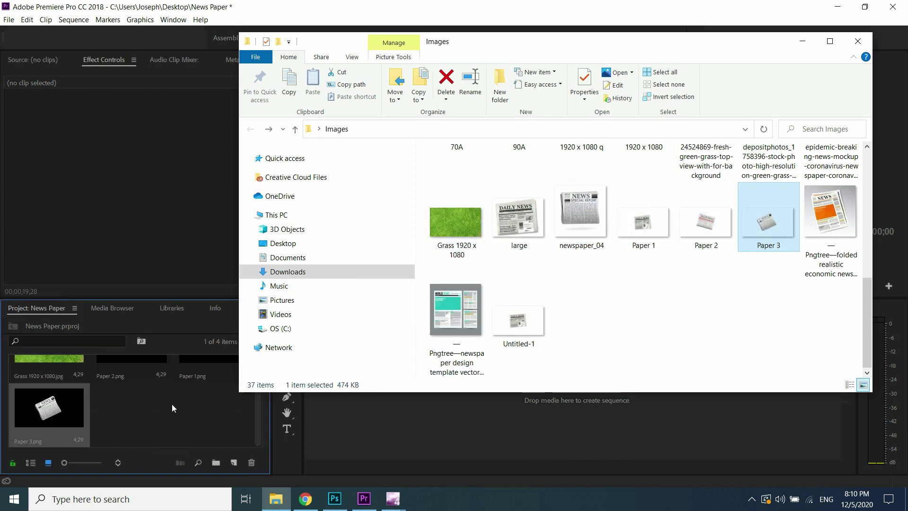
click(803, 41)
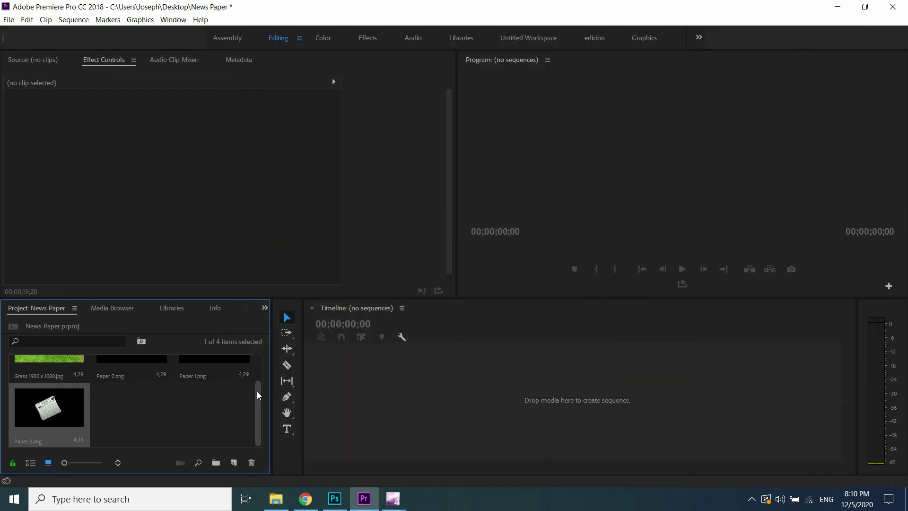
drag(257, 390, 258, 359)
Create a sequence from the Grass image and extend it to about twelve seconds
double_click(51, 377)
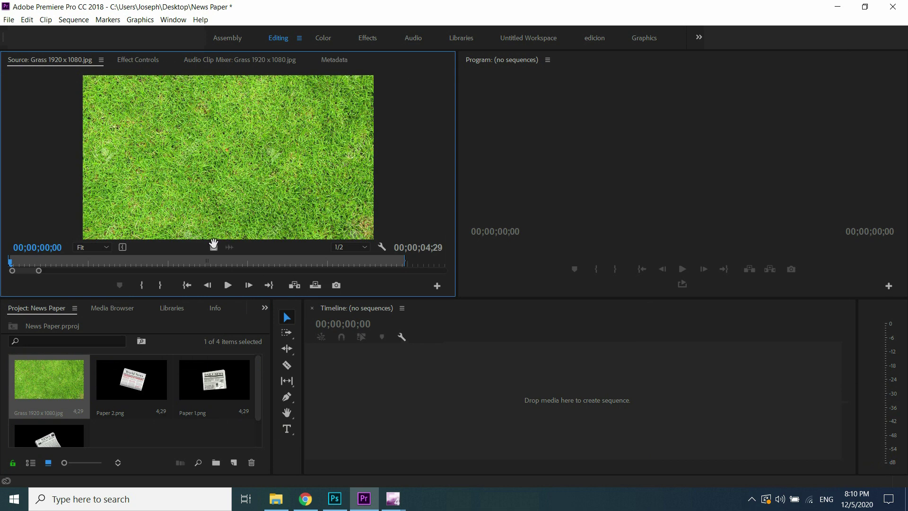
drag(213, 246, 378, 382)
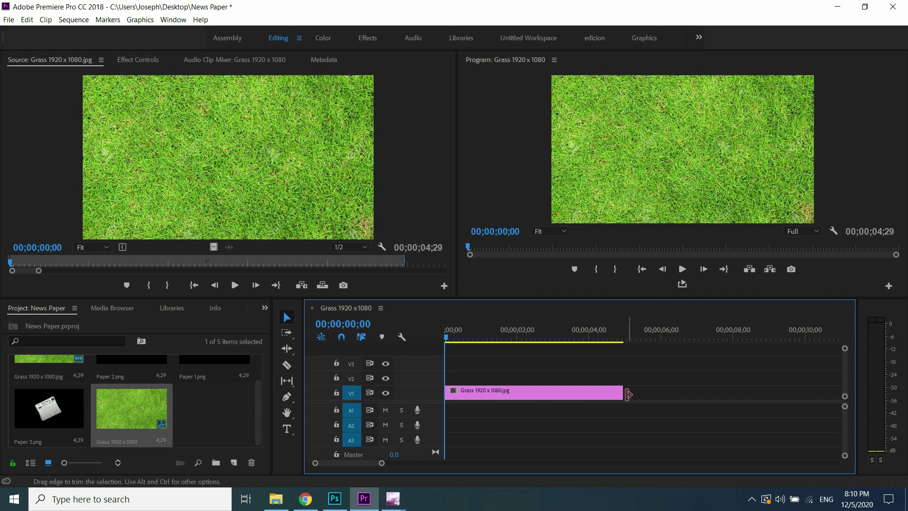
drag(626, 393, 857, 410)
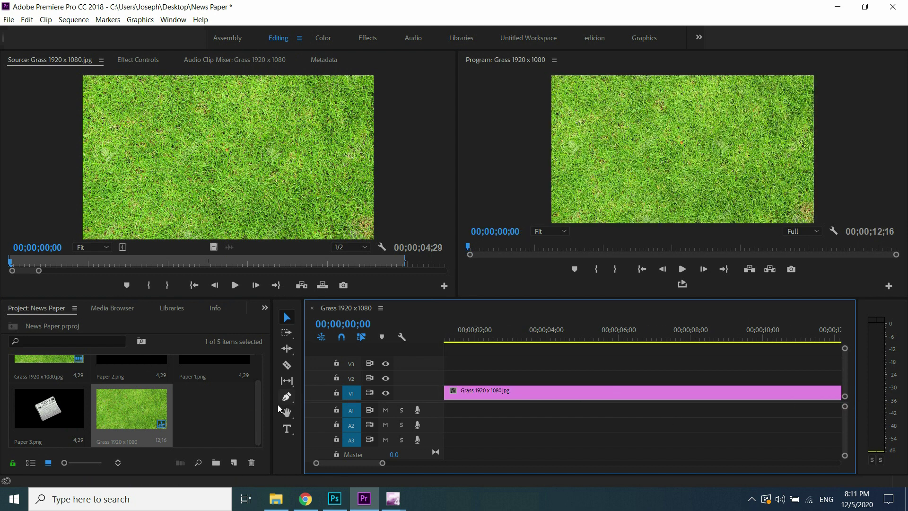
drag(259, 404, 262, 389)
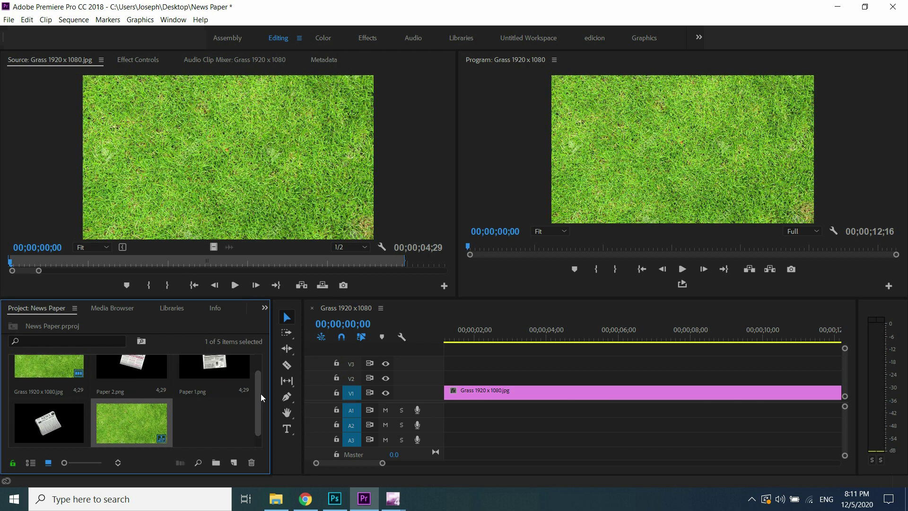
Place Paper 2 on V2 at the sequence start and lengthen it to about ten seconds
double_click(128, 373)
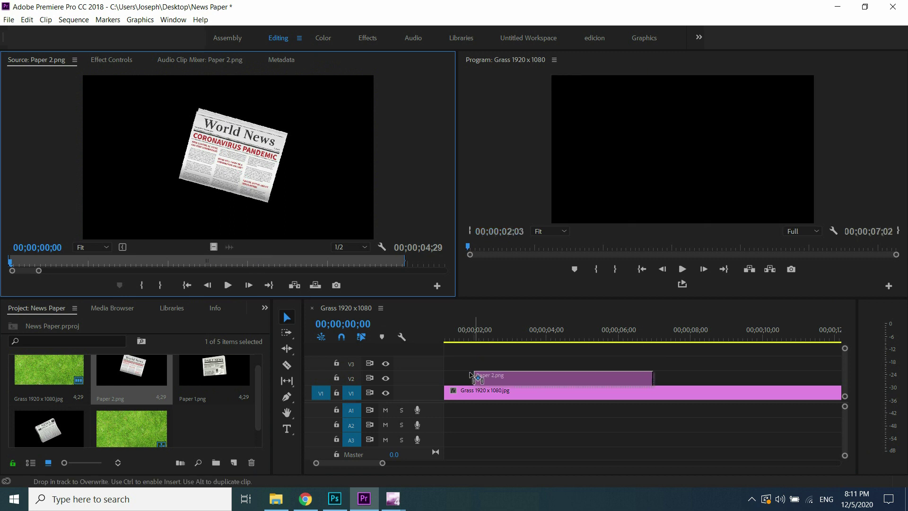
drag(453, 352, 440, 375)
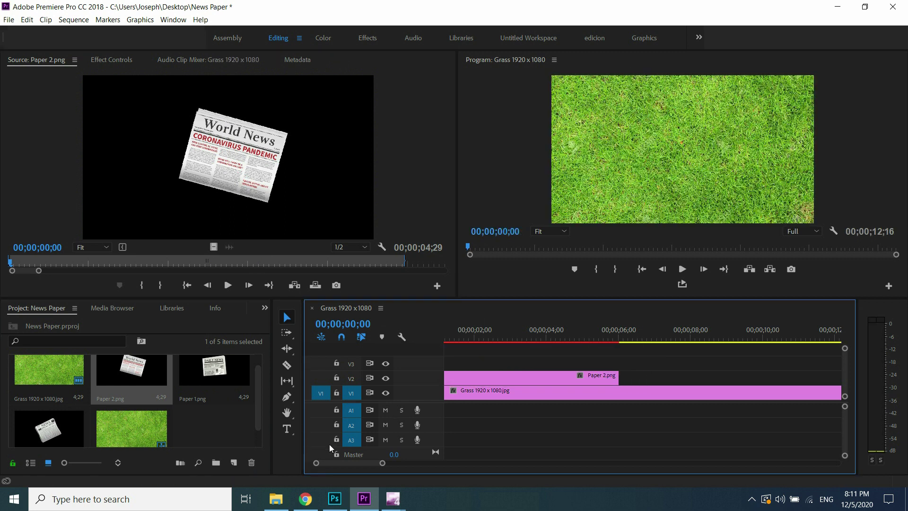
drag(336, 462, 320, 463)
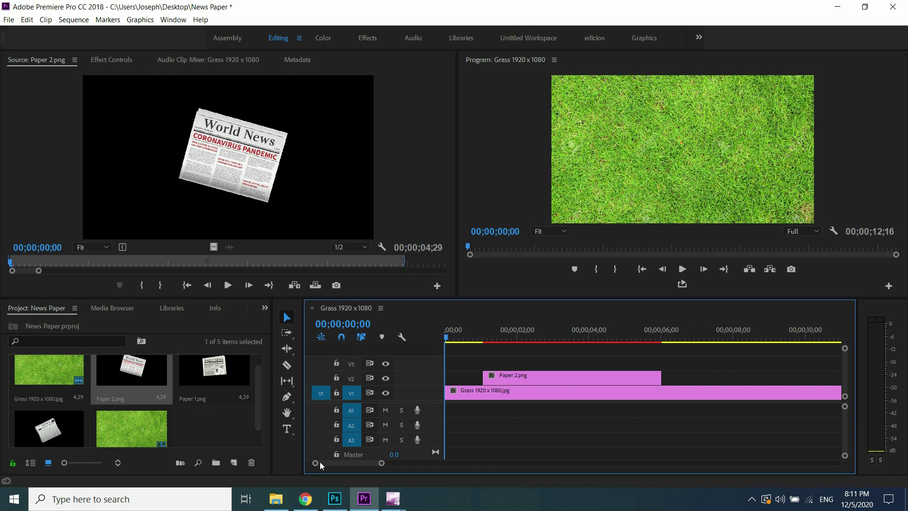
drag(560, 376, 486, 378)
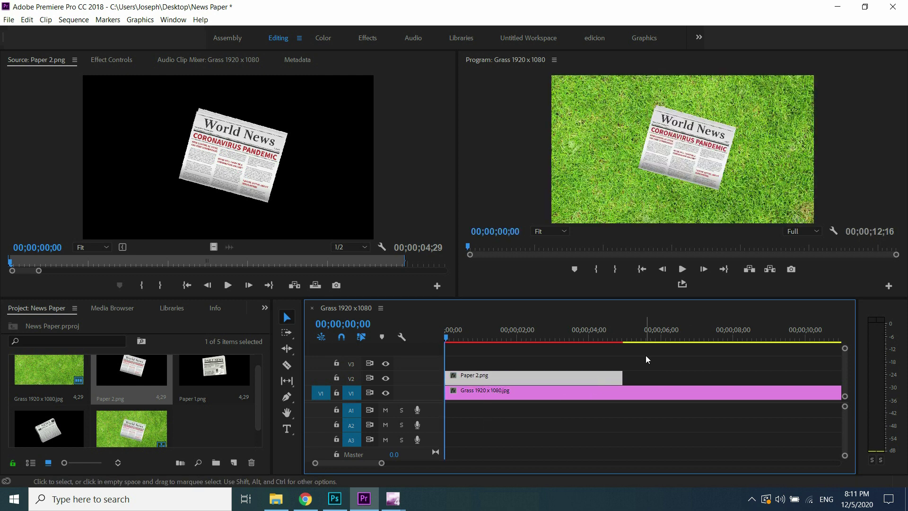
drag(621, 379, 826, 390)
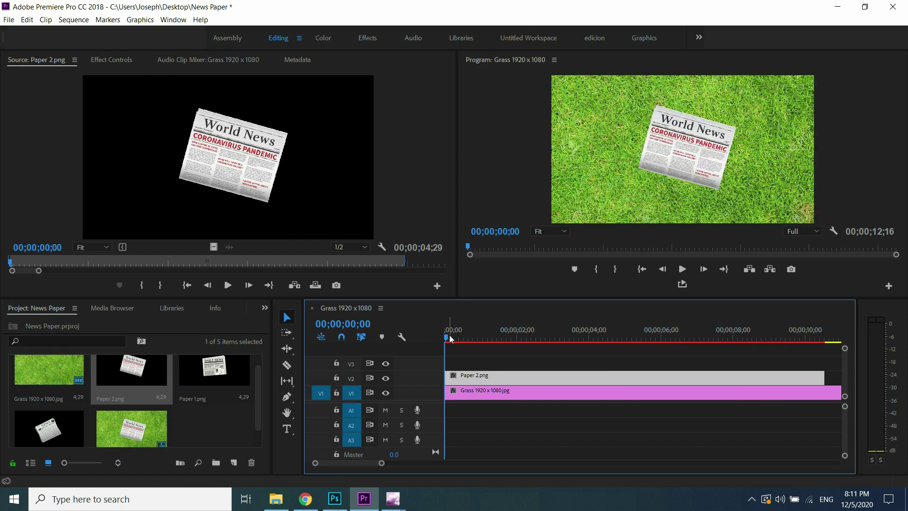
drag(448, 340, 592, 339)
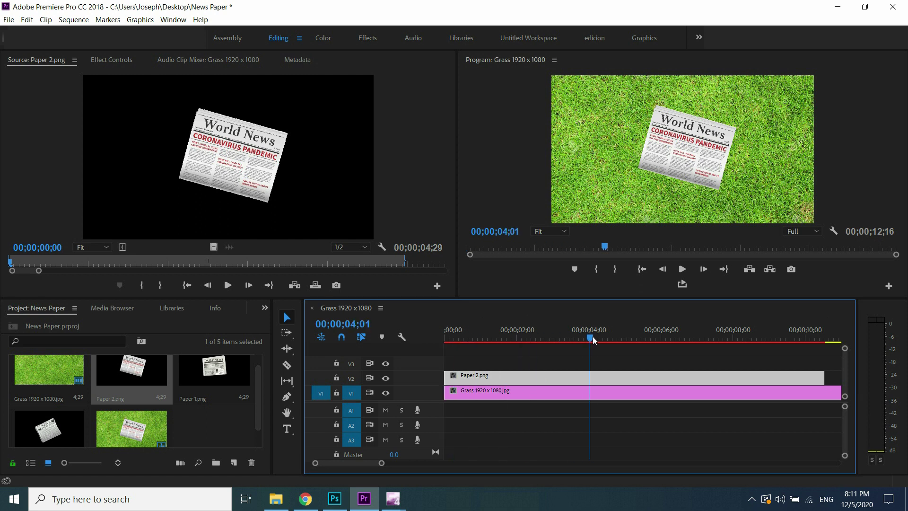
At 4;00, add Position, Scale and Rotation keyframes for Paper 2, then return to 0;00
drag(592, 336, 592, 337)
click(110, 62)
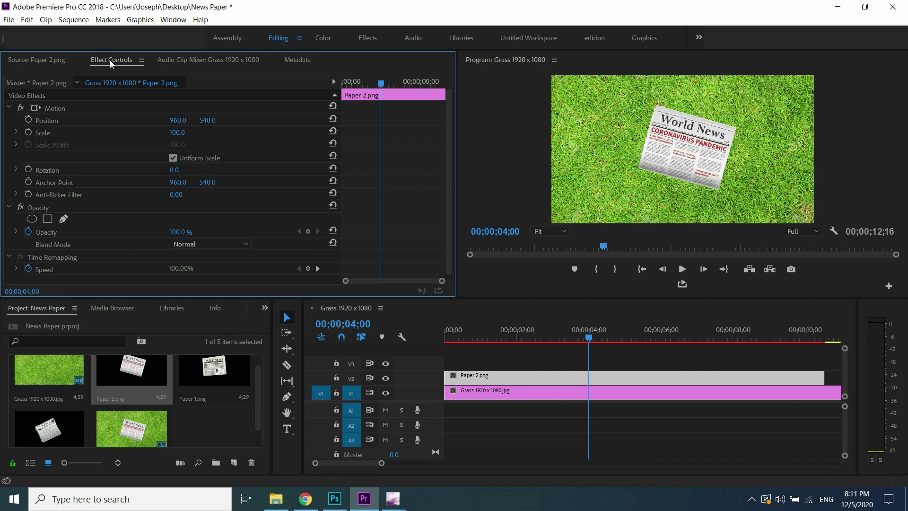
click(28, 121)
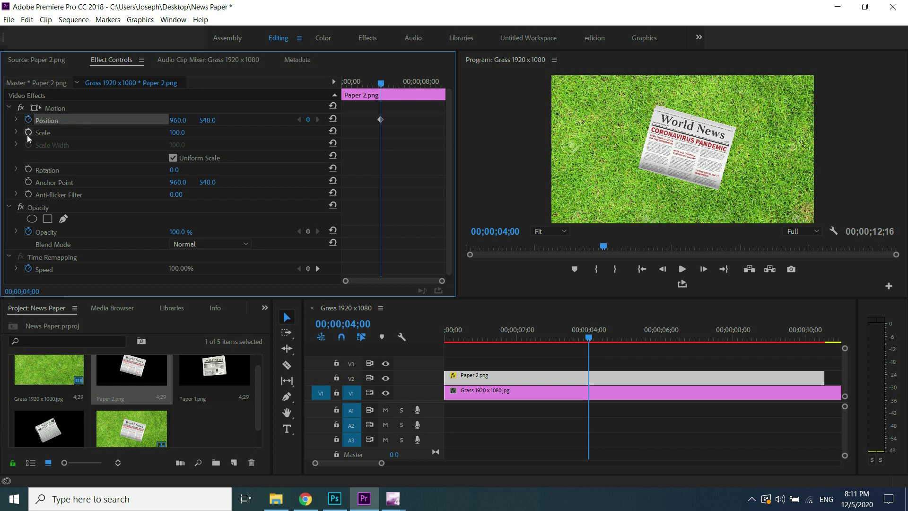
click(29, 133)
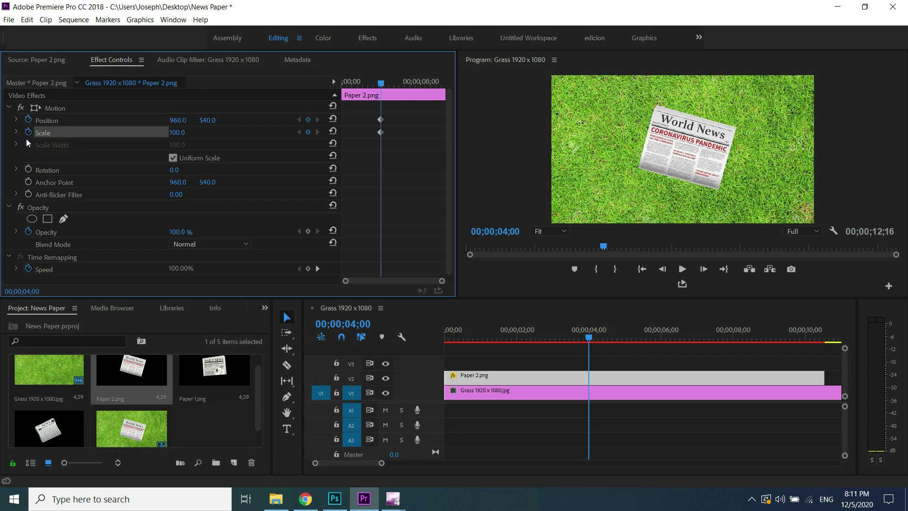
click(28, 170)
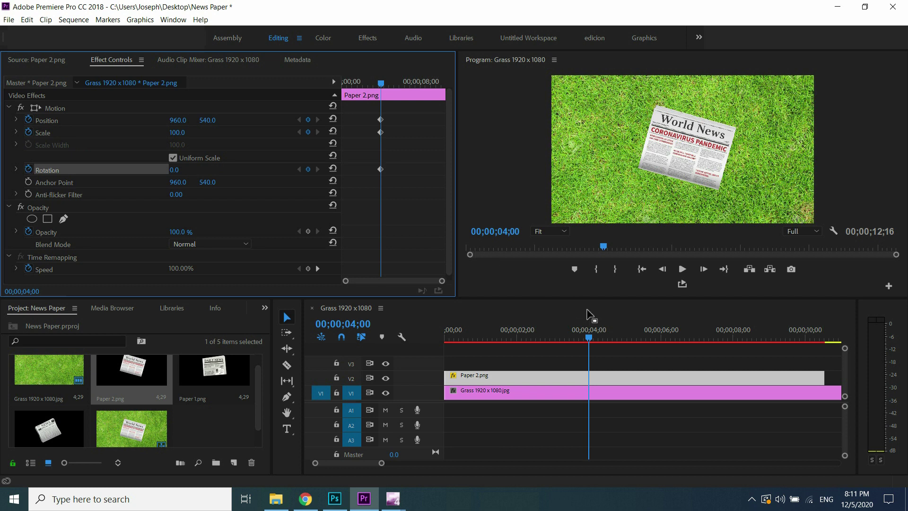
drag(589, 339, 420, 335)
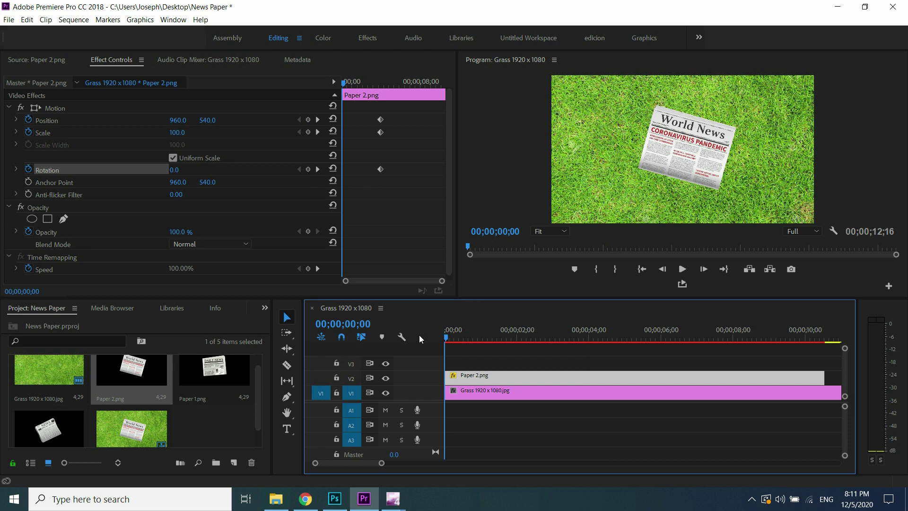
At the sequence start, set Position to -350, 0 and Scale to 20, and add a Rotation keyframe
click(209, 120)
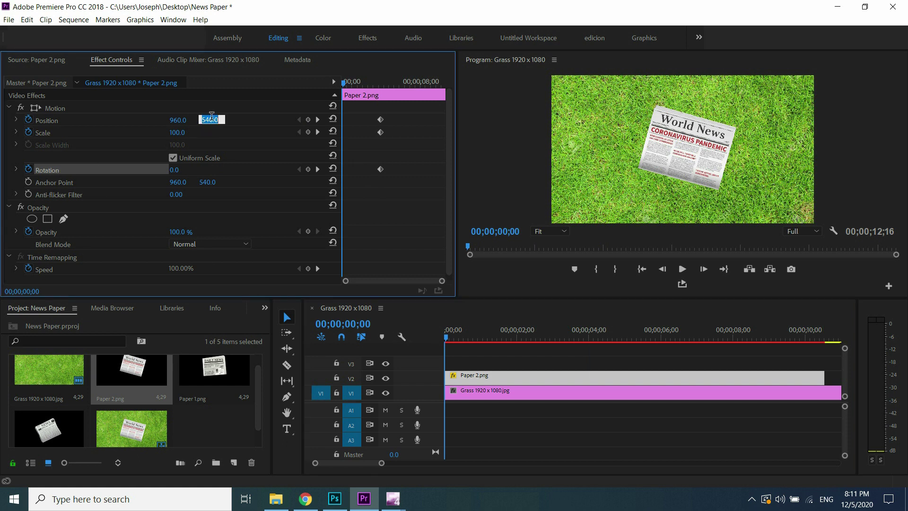
text(0)
key(Return)
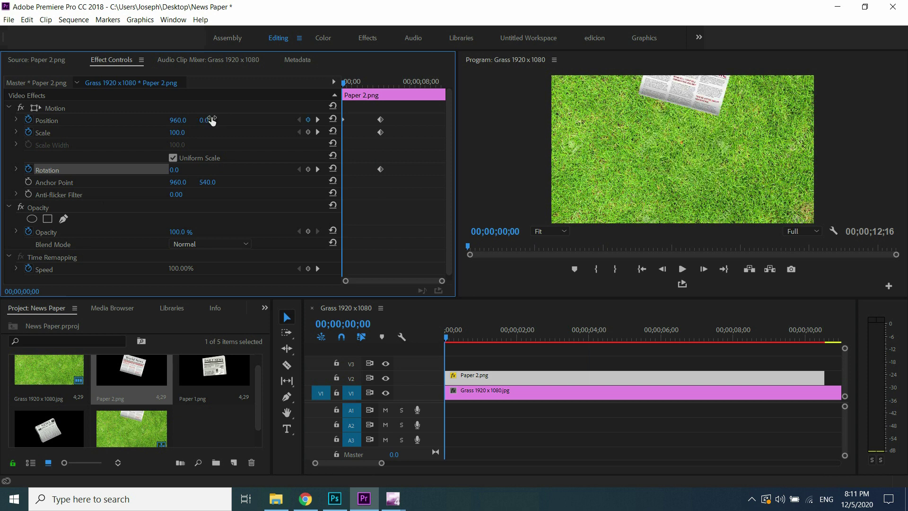
click(181, 119)
text(-350)
key(Return)
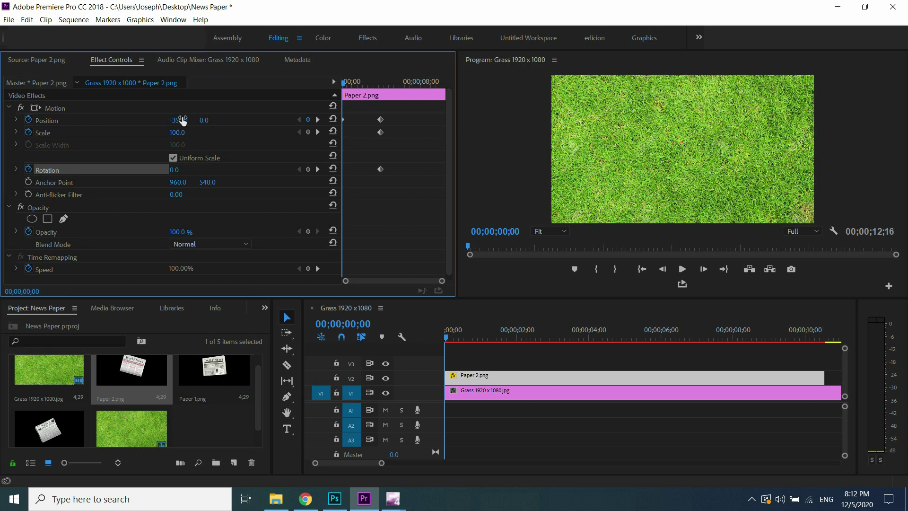
click(185, 129)
text(20)
key(Return)
click(310, 169)
click(317, 169)
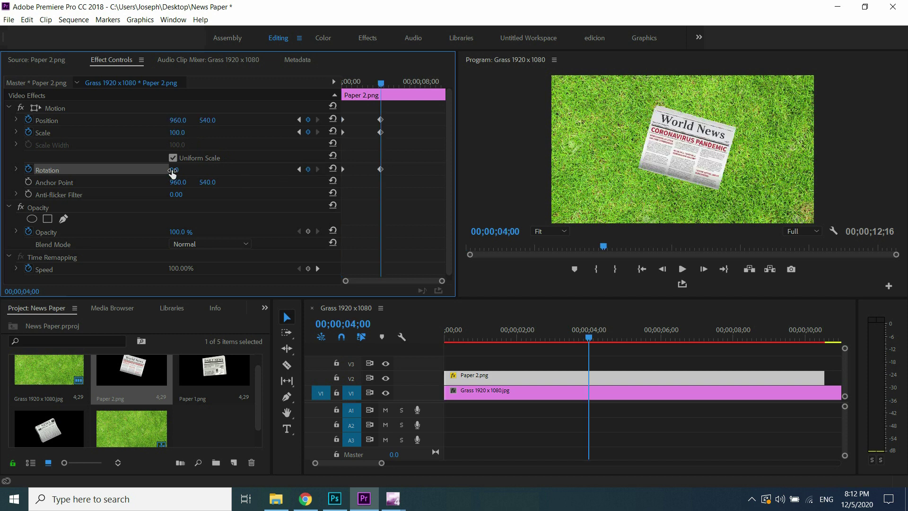
Set the 4-second Rotation keyframe to three full turns (3x0.0), then play from the start
drag(173, 170, 261, 171)
drag(177, 170, 303, 170)
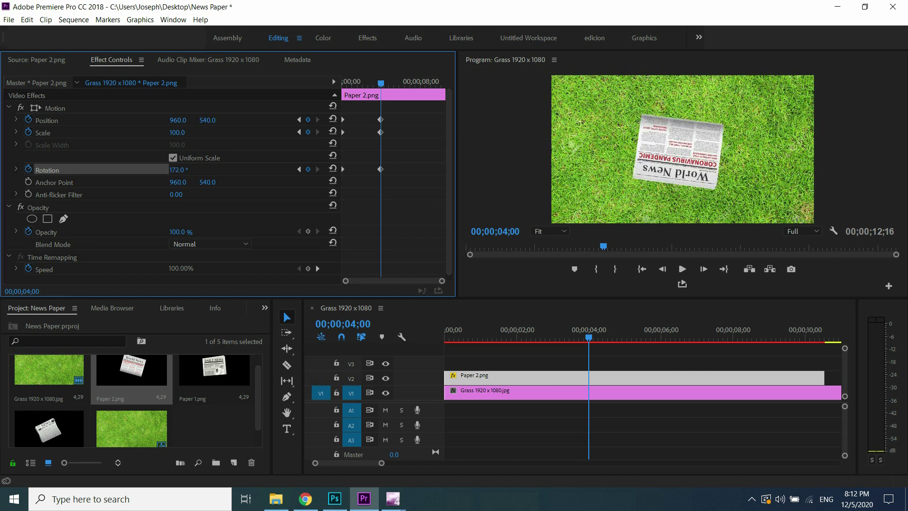
mouse_move(178, 170)
mouse_down()
mouse_move(216, 171)
mouse_move(181, 170)
mouse_up()
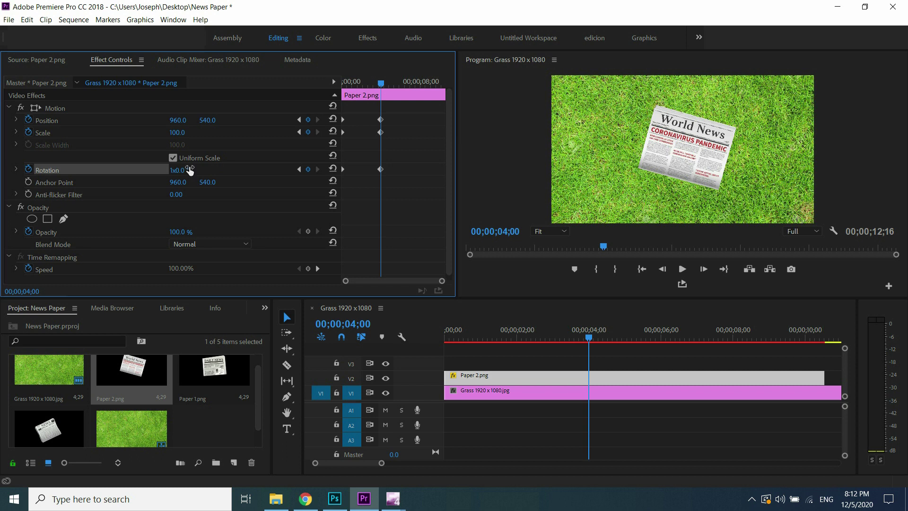
click(177, 171)
key(Right)
key(BackSpace)
text(3)
key(Return)
click(468, 245)
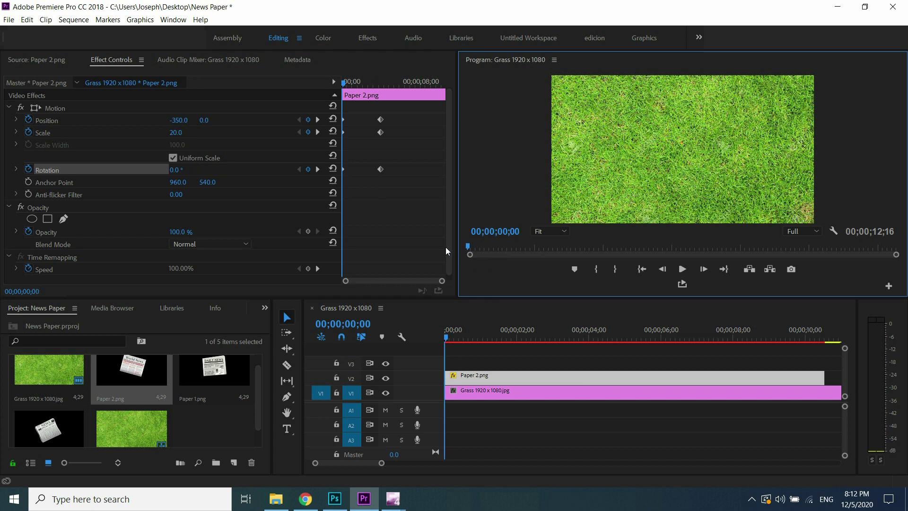
click(681, 269)
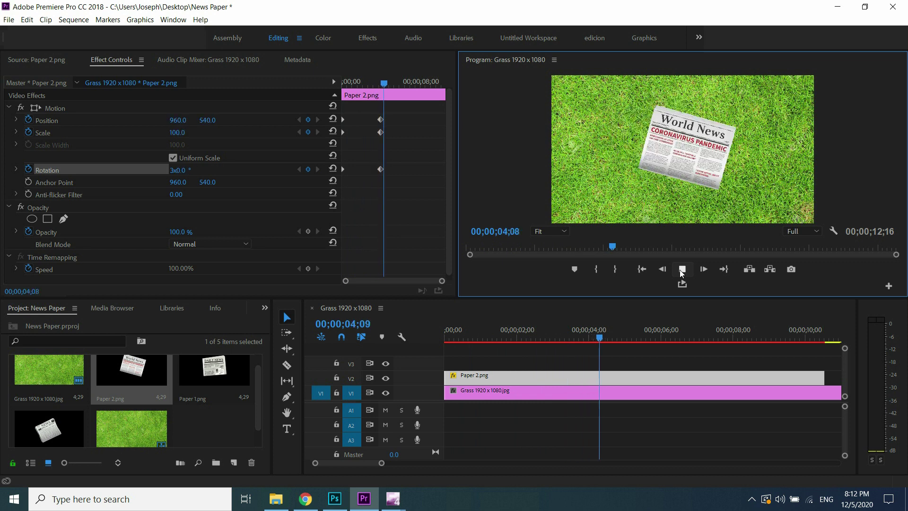
Stop playback, move the playhead to 6;00, and preview Paper 1.png
click(681, 271)
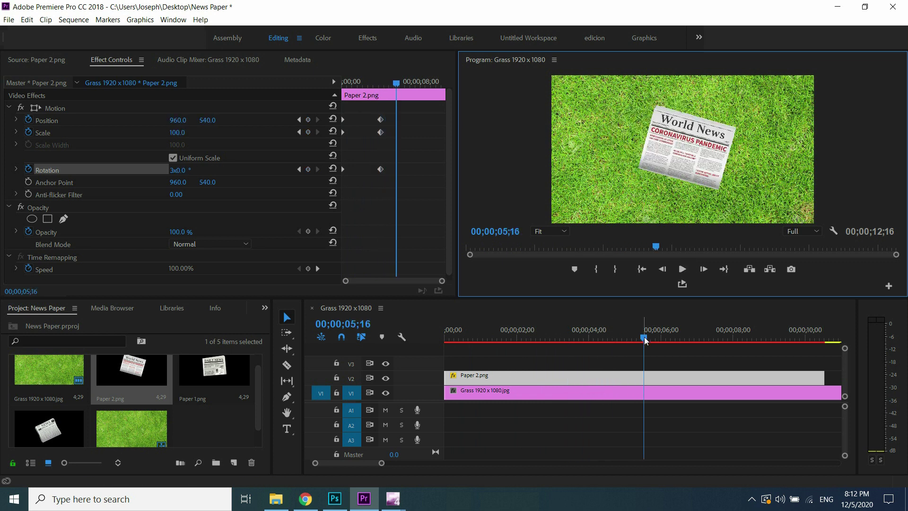
drag(645, 339, 664, 340)
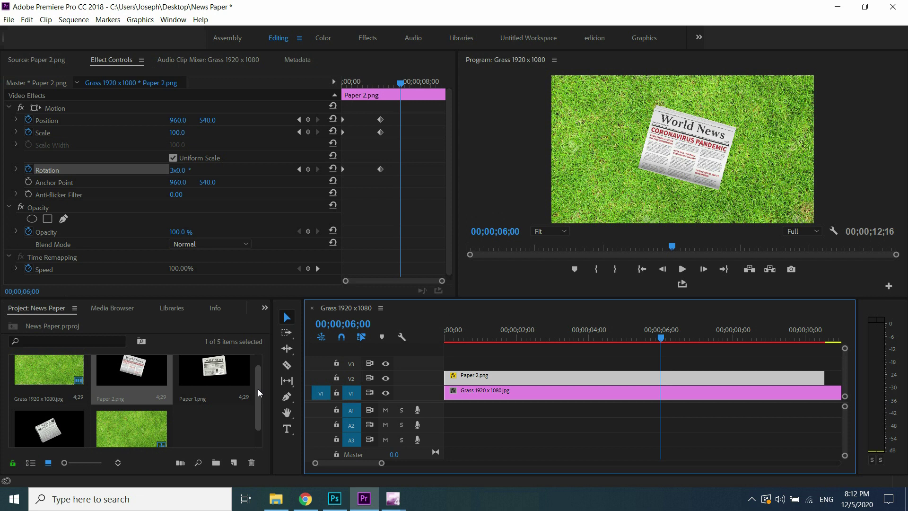
drag(258, 389, 262, 373)
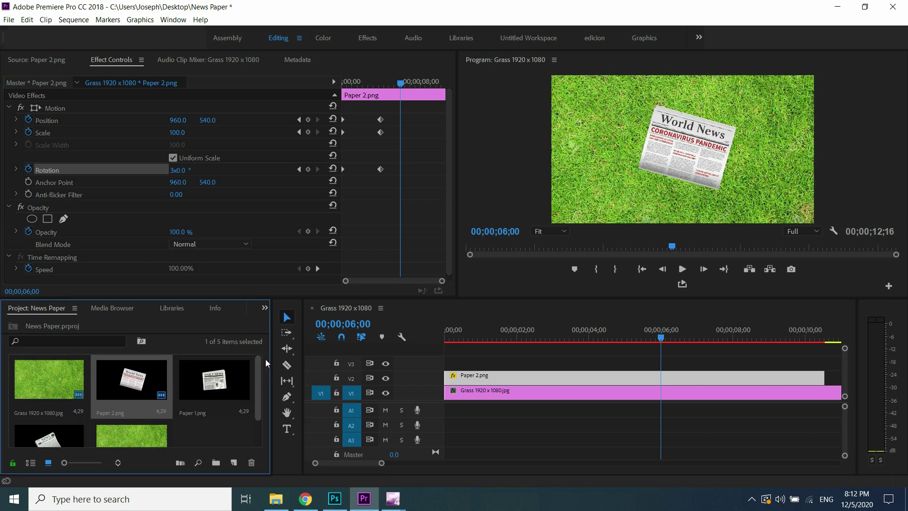
double_click(204, 380)
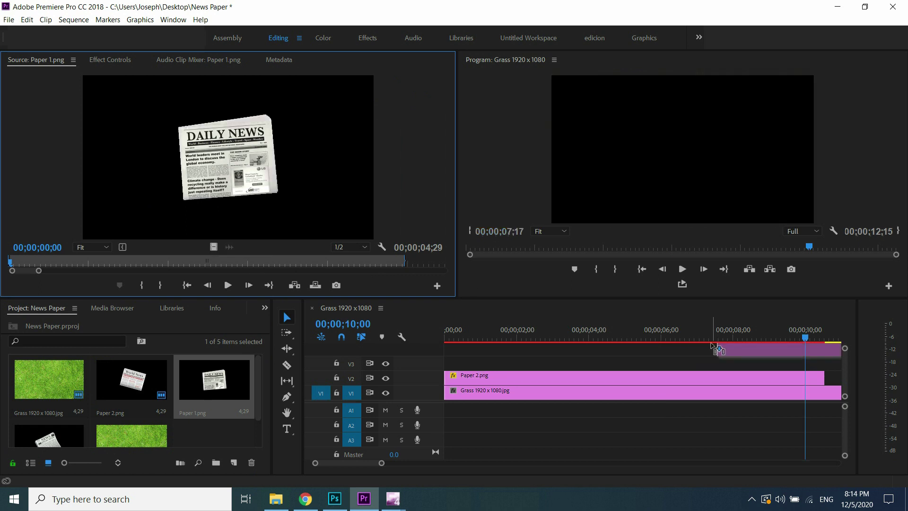
Place Paper 1.png on the top track at 6 seconds and show its motion properties
drag(583, 312, 664, 355)
click(663, 330)
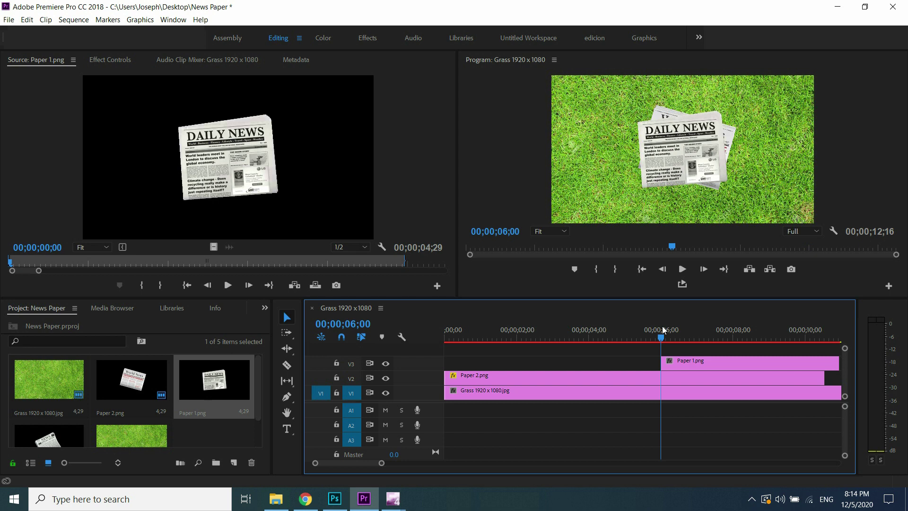
click(720, 364)
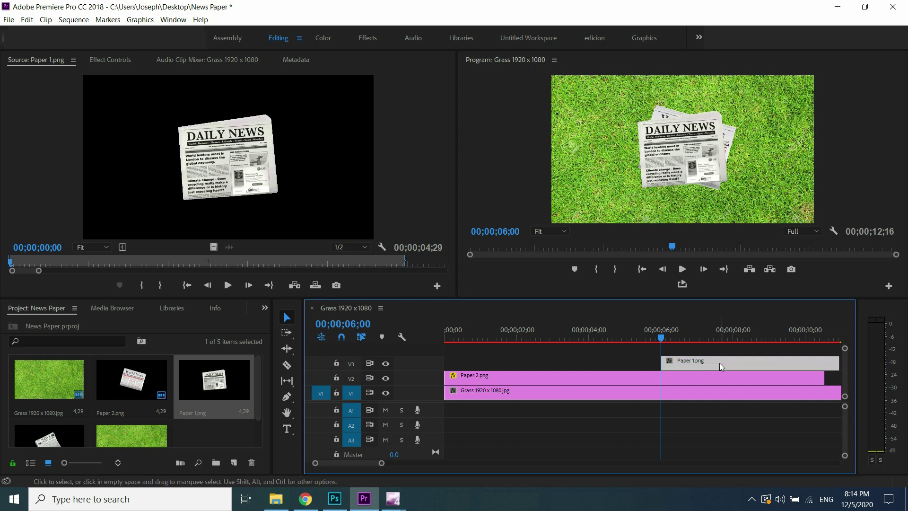
click(111, 60)
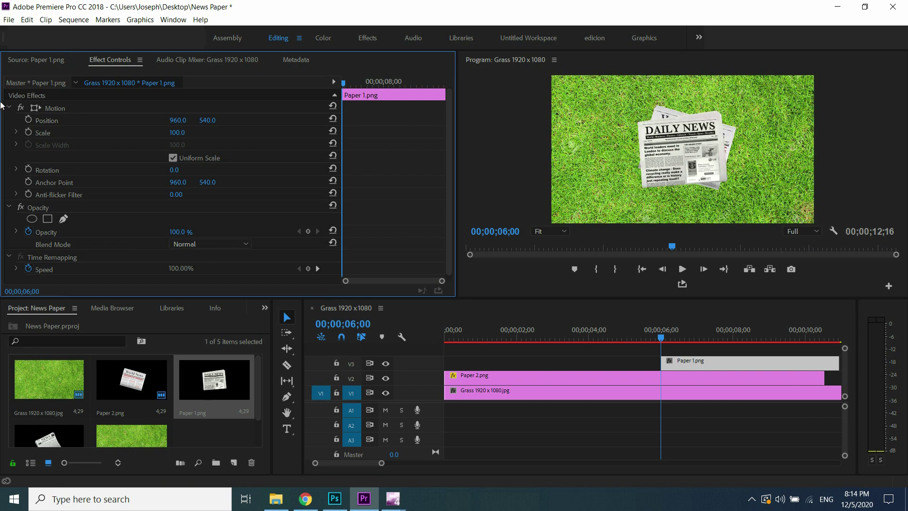
Enable Position, Scale and Rotation keyframing for Paper 1 at 6 seconds
click(28, 119)
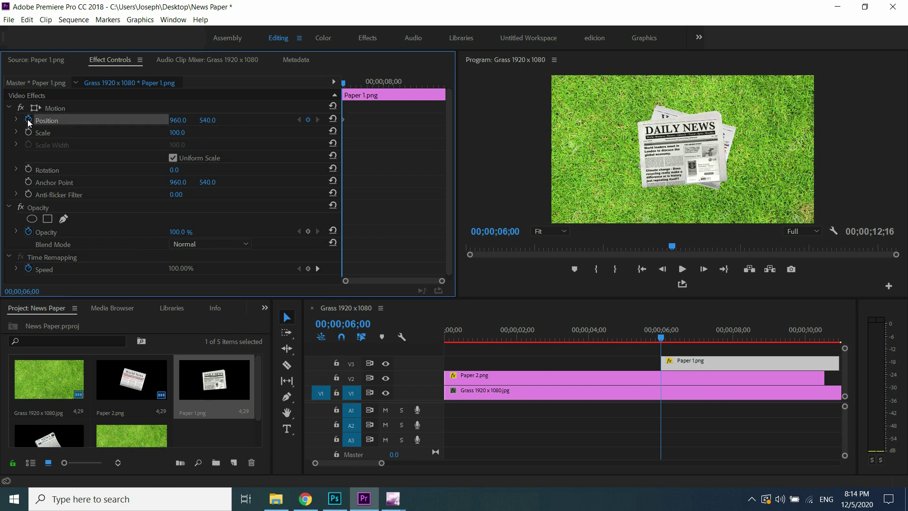
click(28, 132)
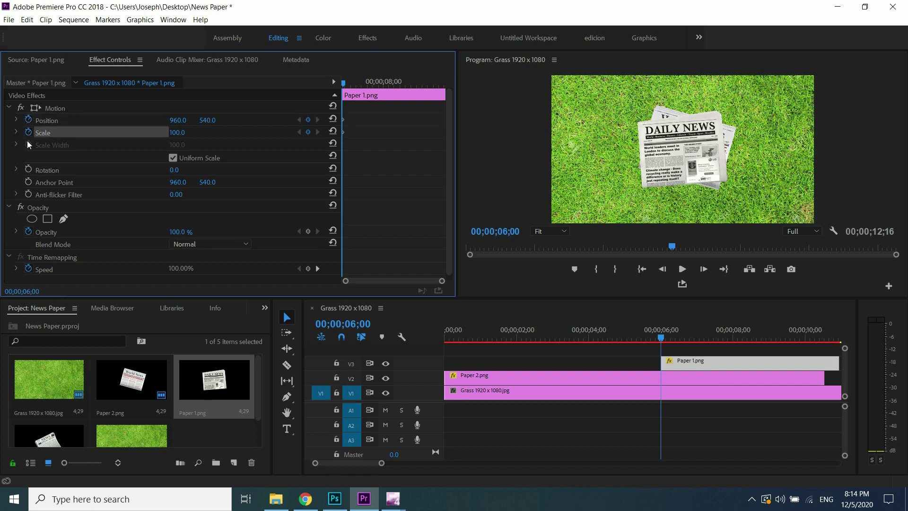
click(28, 170)
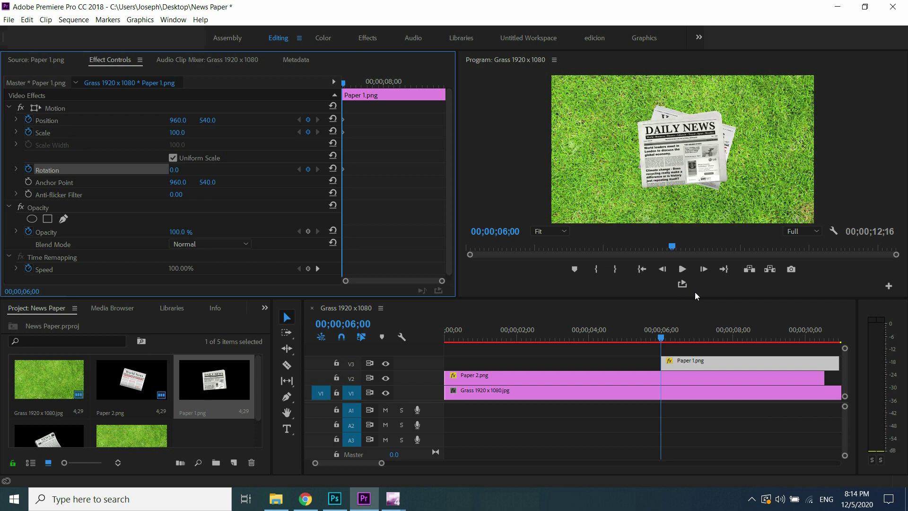
Add Position, Scale and Rotation keyframes for Paper 1 at exactly 10 seconds
click(808, 331)
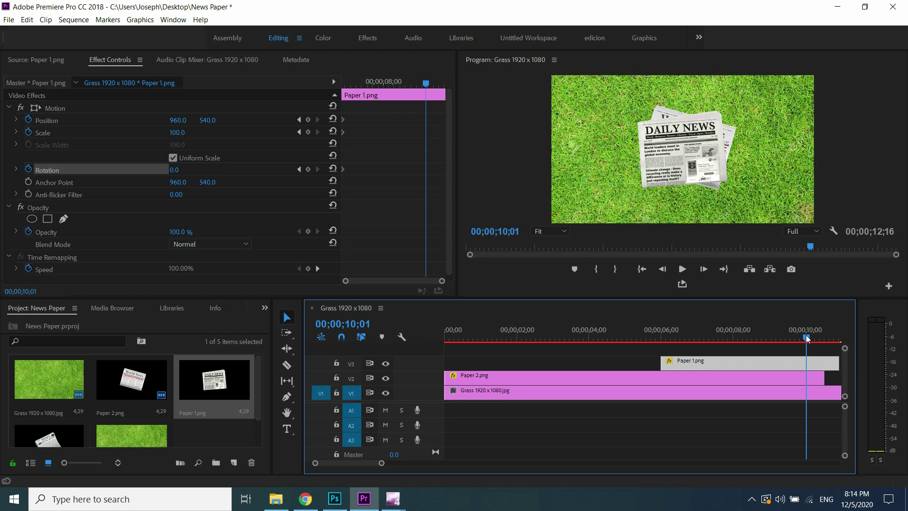
drag(807, 335, 805, 335)
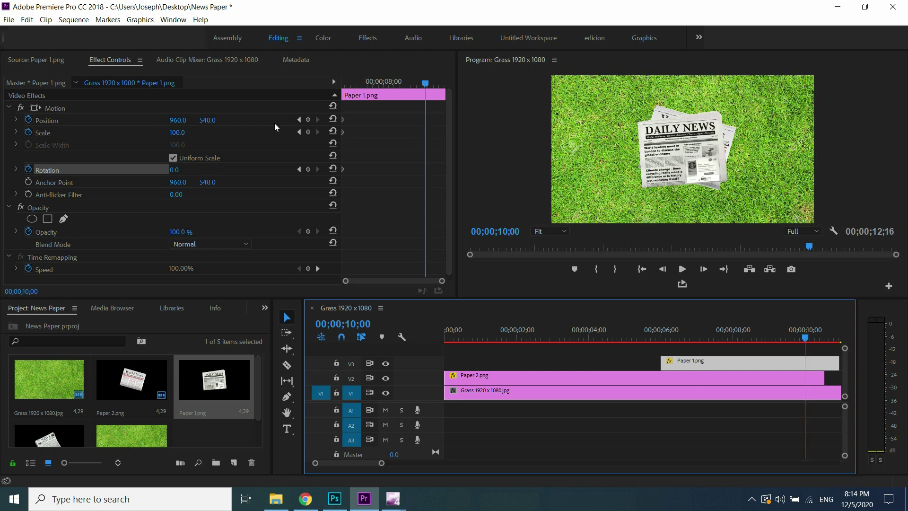
click(308, 121)
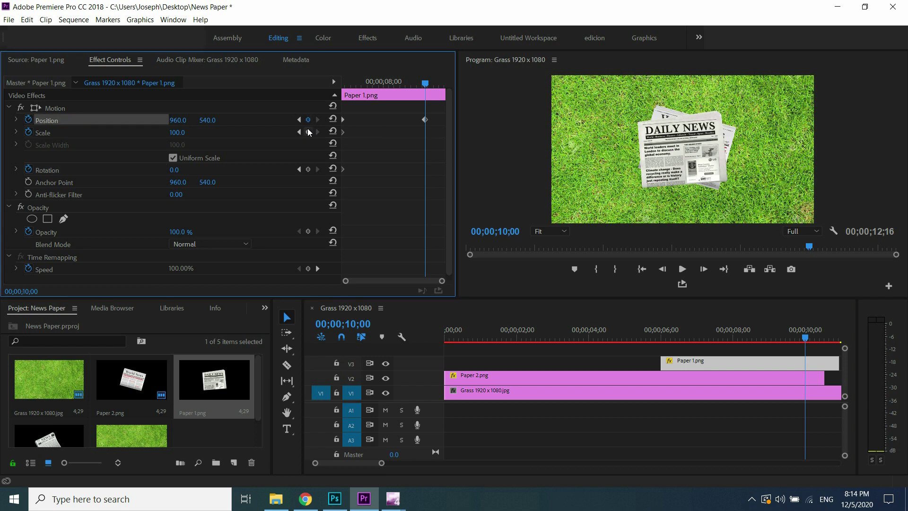
click(307, 132)
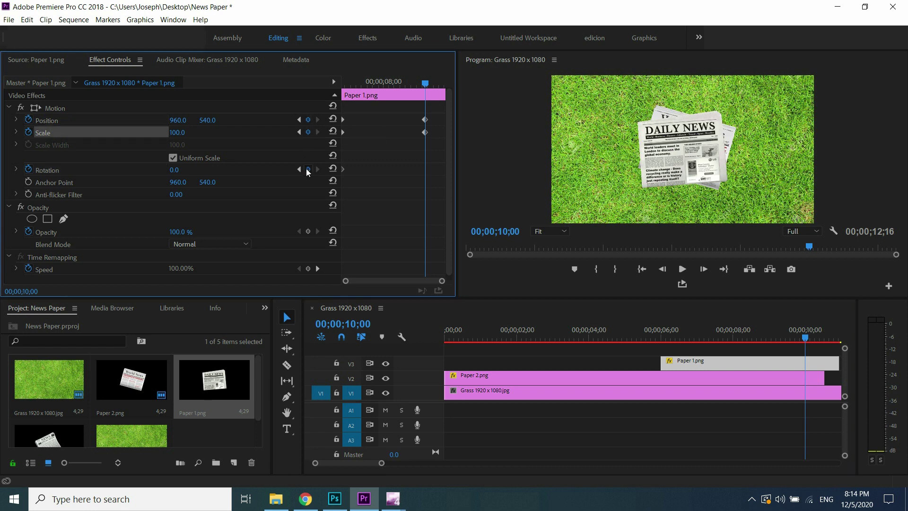
click(307, 169)
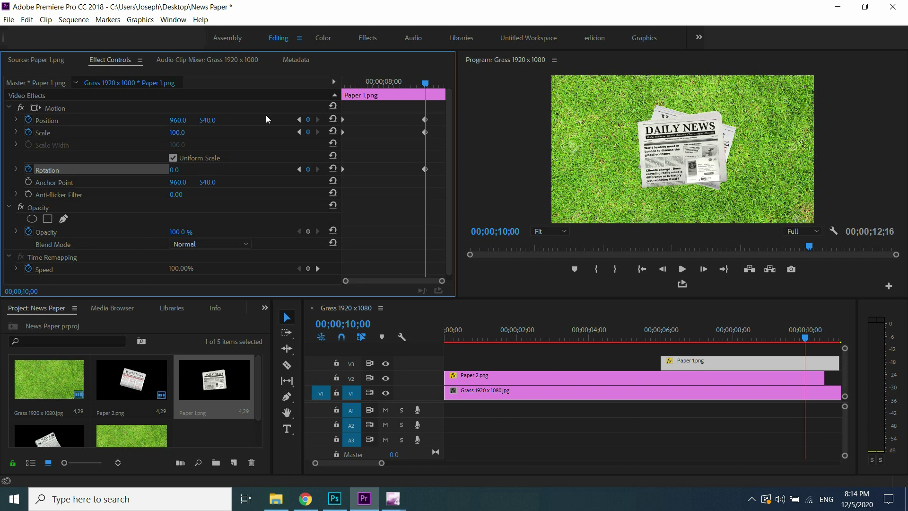
click(299, 119)
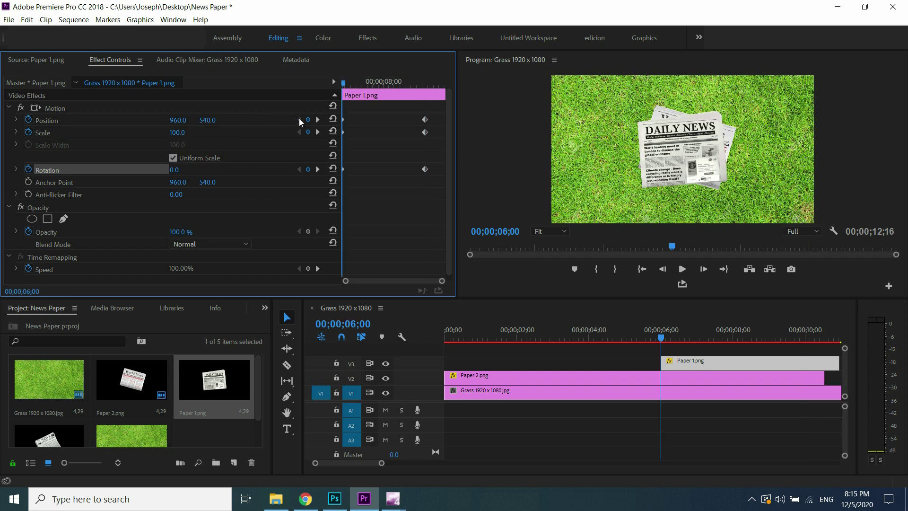
Set Paper 1's 6-second keyframe to position 2250, 0 and scale 20
click(207, 122)
text(0)
key(Return)
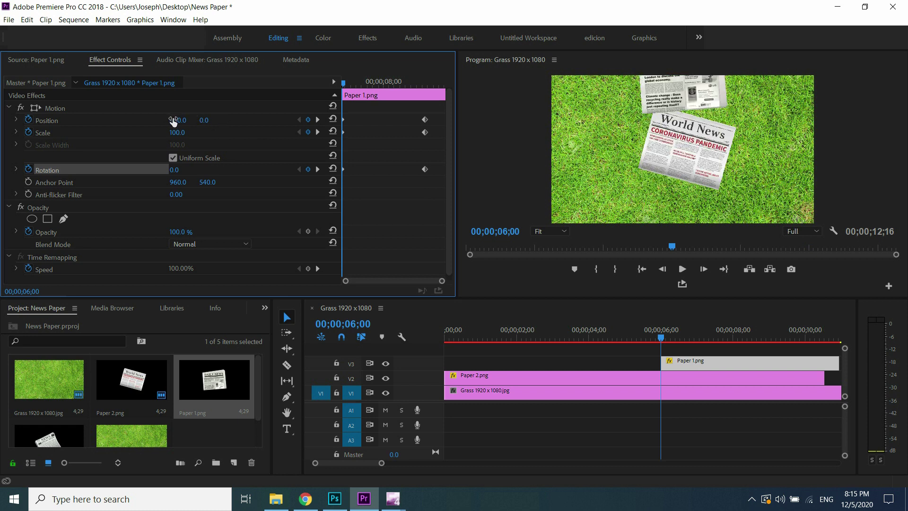
click(182, 117)
text(2250)
key(Return)
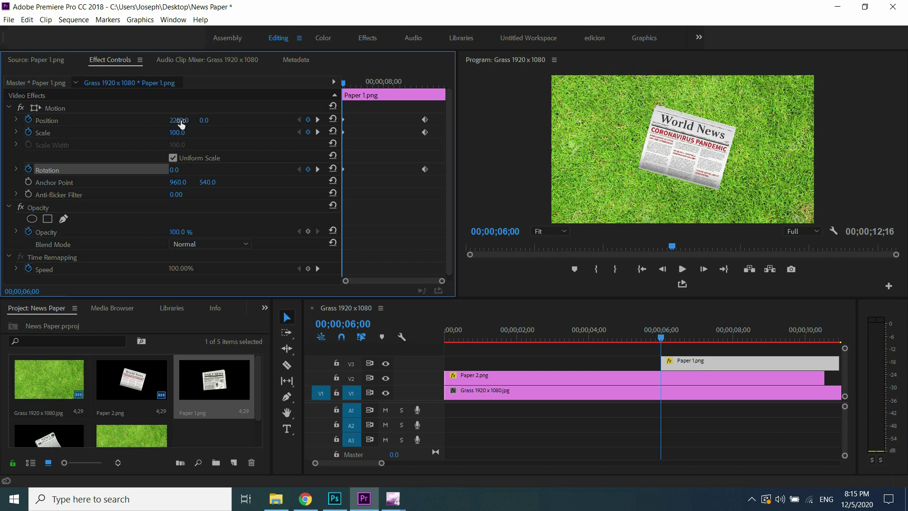
click(184, 132)
text(20)
key(Return)
click(320, 168)
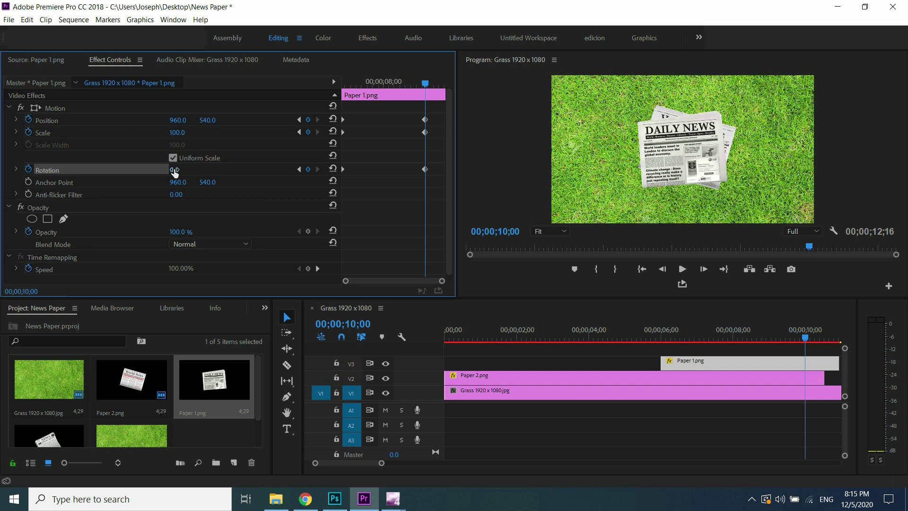
Set Paper 1's 10-second rotation to three full turns (3x0.0°)
drag(173, 172, 190, 170)
click(189, 169)
click(189, 167)
text(3x0)
key(Return)
Preview the Paper 1 fly-in from just before 6 seconds
click(652, 336)
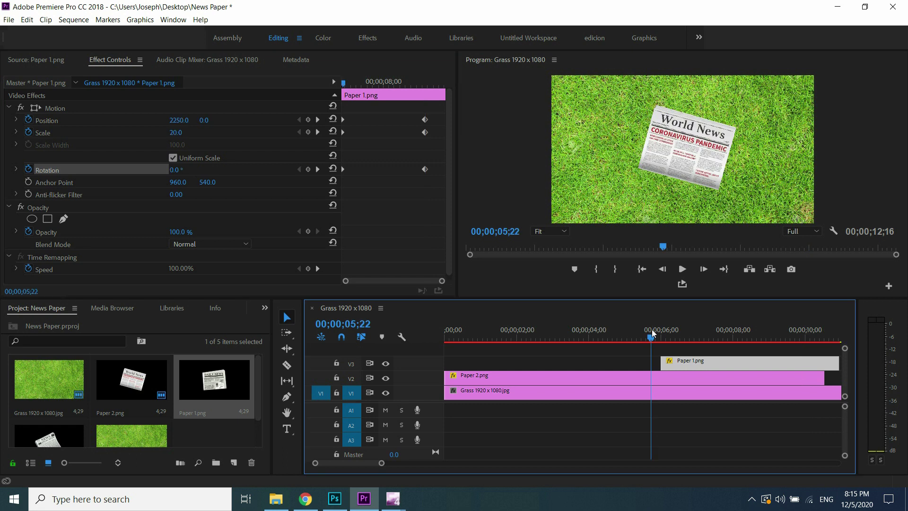
click(682, 269)
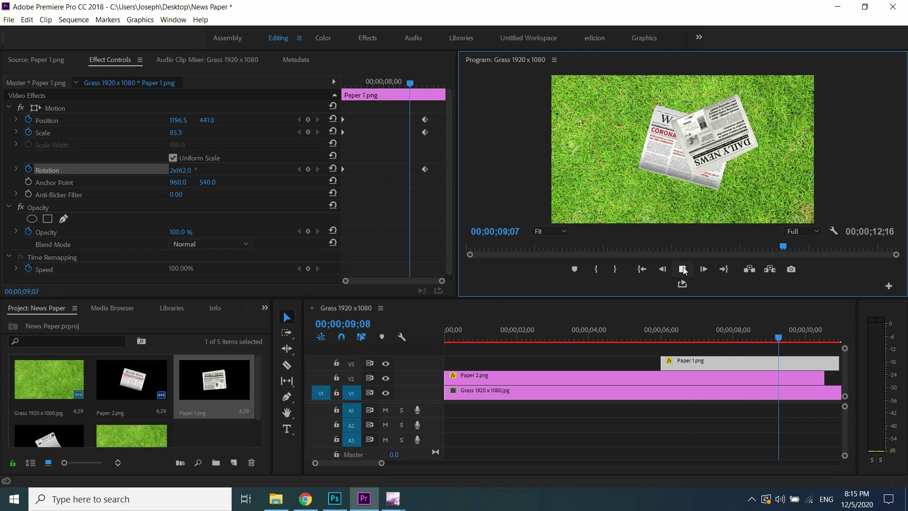
click(682, 269)
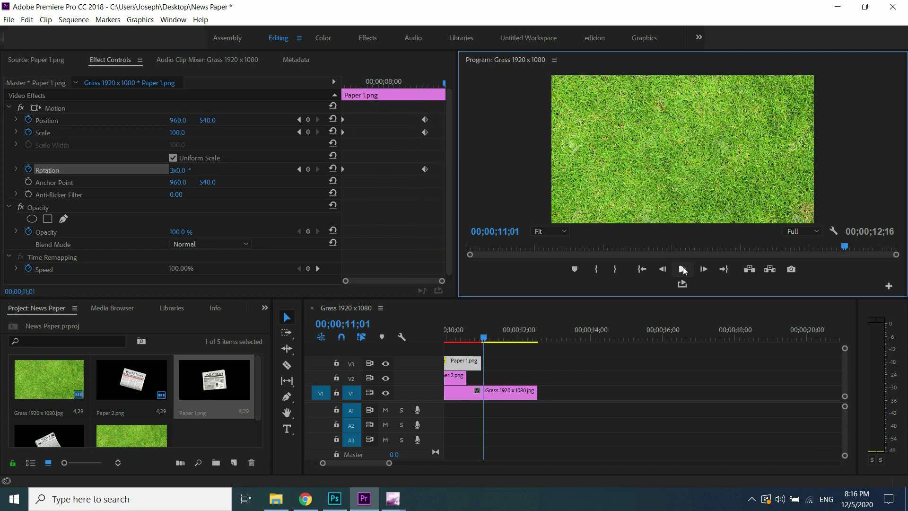
scroll(43, 397, down, 1)
Drop Paper 3.png onto a new top track at 12 seconds and select it
double_click(36, 412)
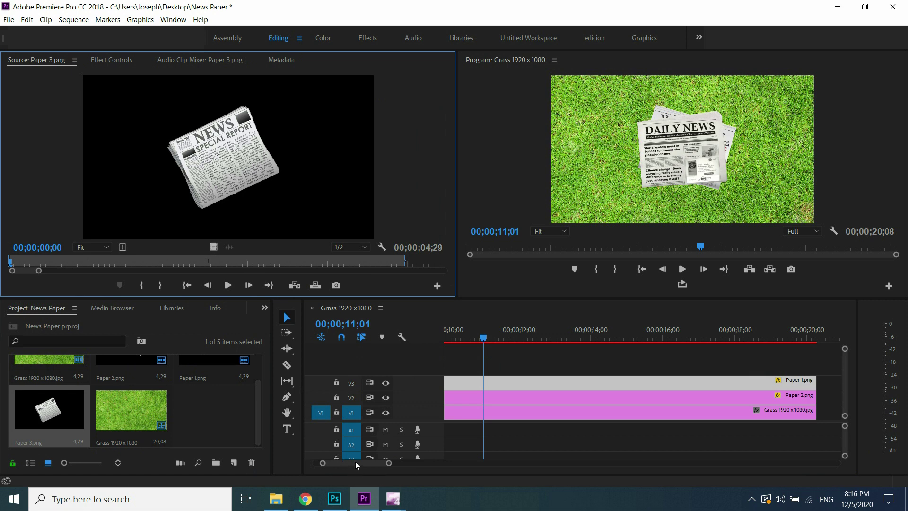
drag(356, 462, 351, 461)
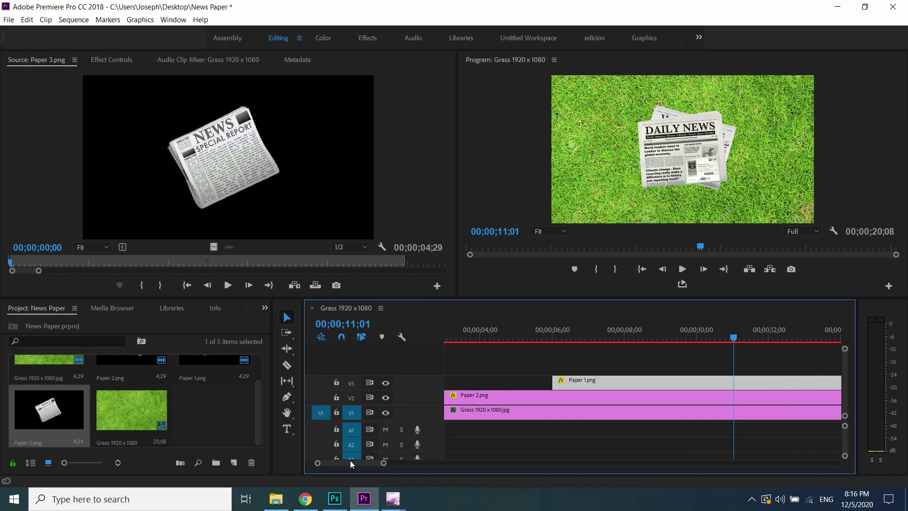
drag(350, 461, 352, 461)
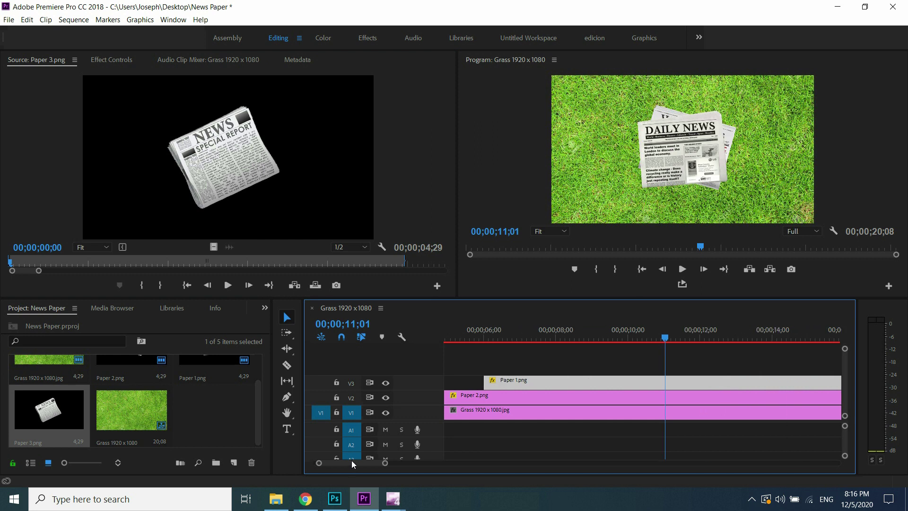
click(701, 331)
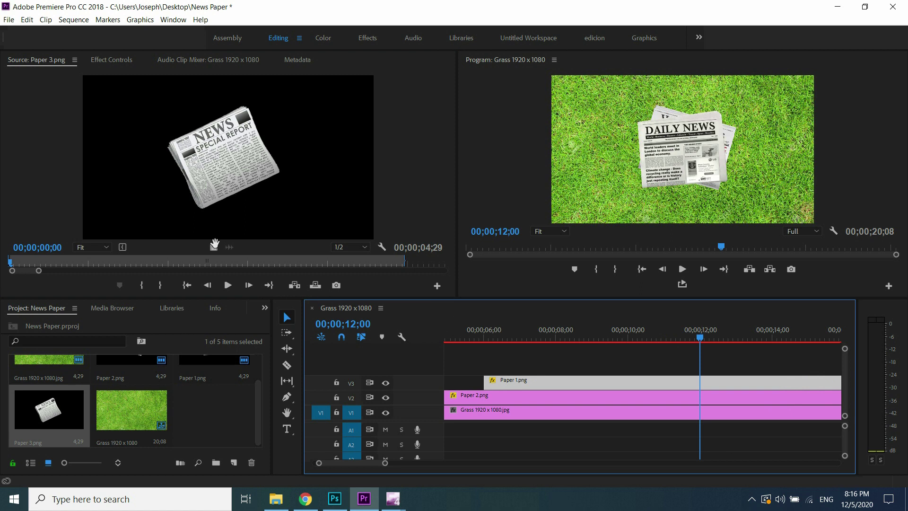
mouse_move(214, 245)
mouse_down()
mouse_move(717, 364)
mouse_move(706, 365)
mouse_up()
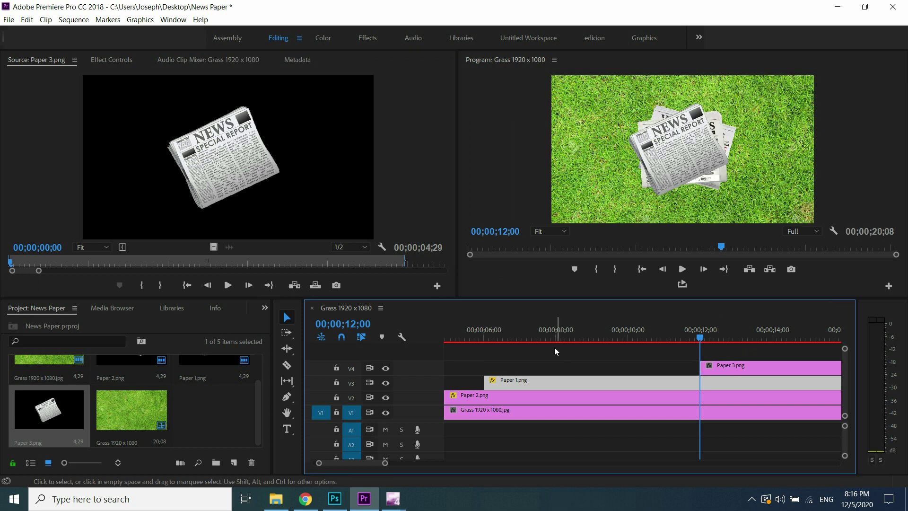
click(741, 369)
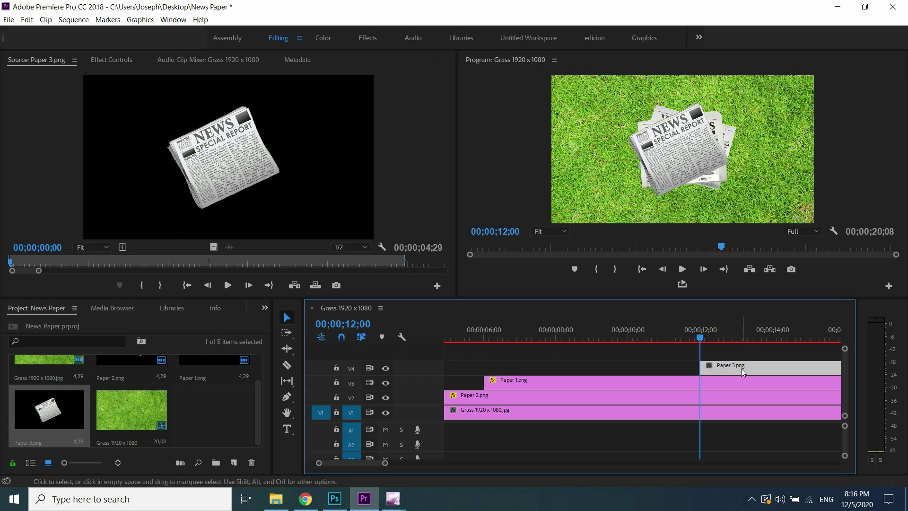
Enable Paper 3's Position, Scale and Rotation keyframing and extend the clip to about 20 seconds
click(111, 61)
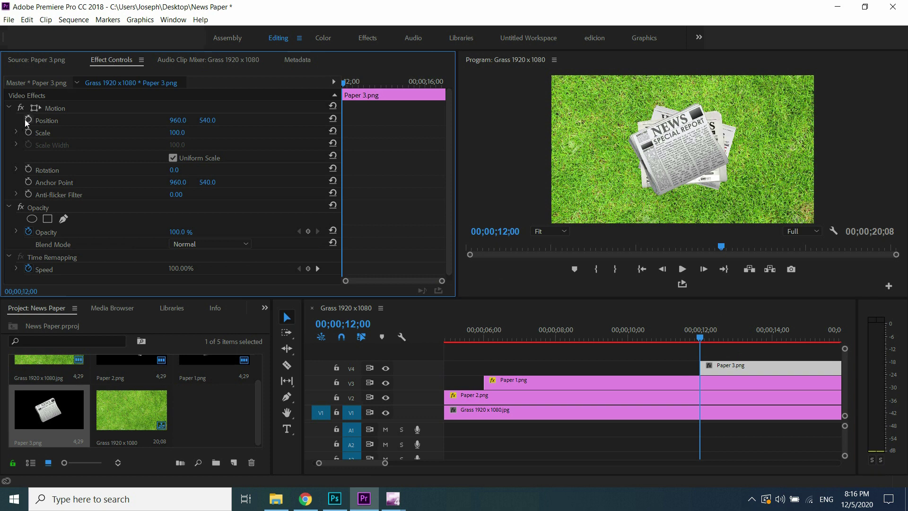
click(27, 120)
click(28, 133)
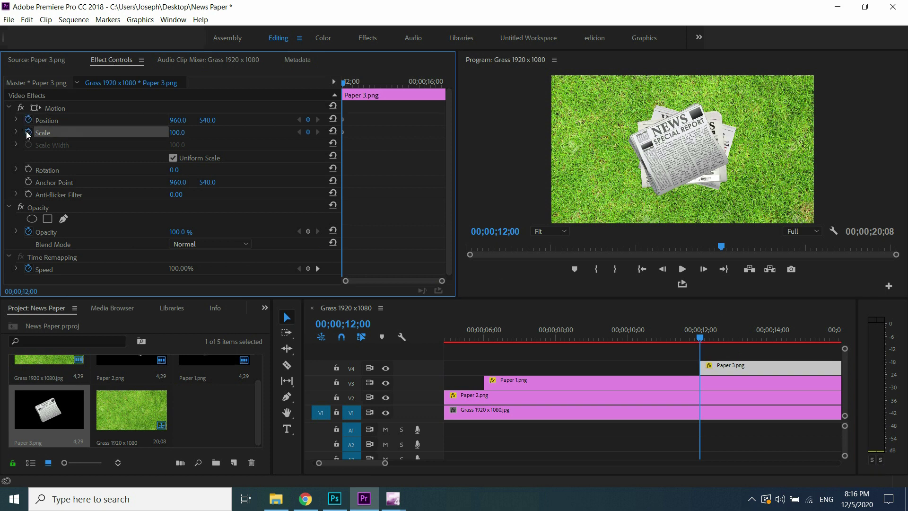
click(27, 170)
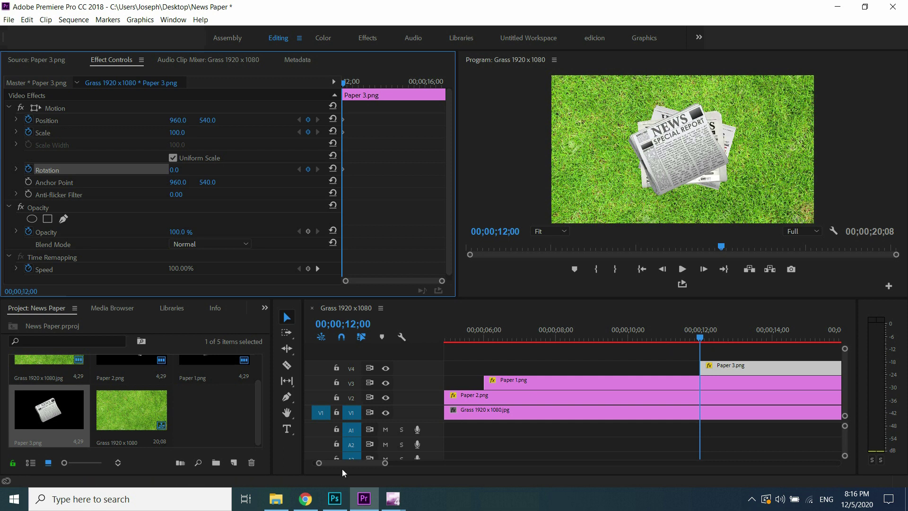
drag(342, 464, 349, 463)
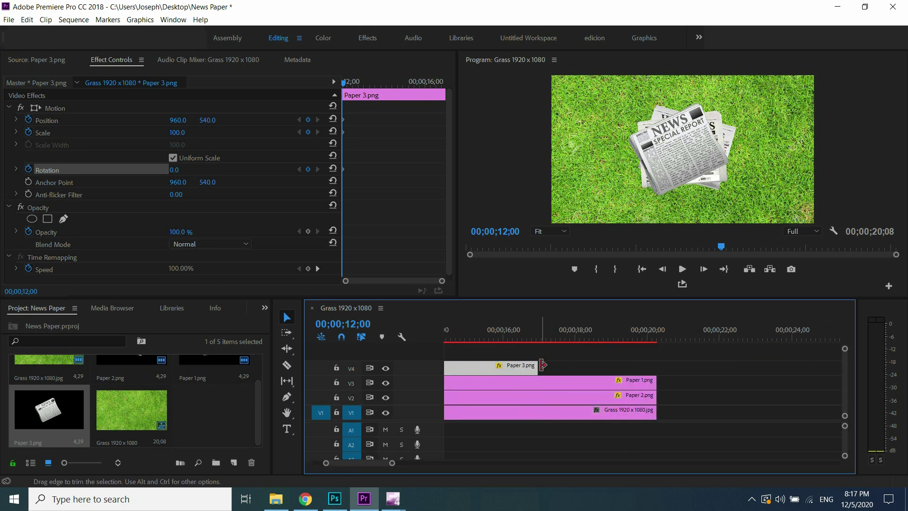
drag(543, 365, 656, 372)
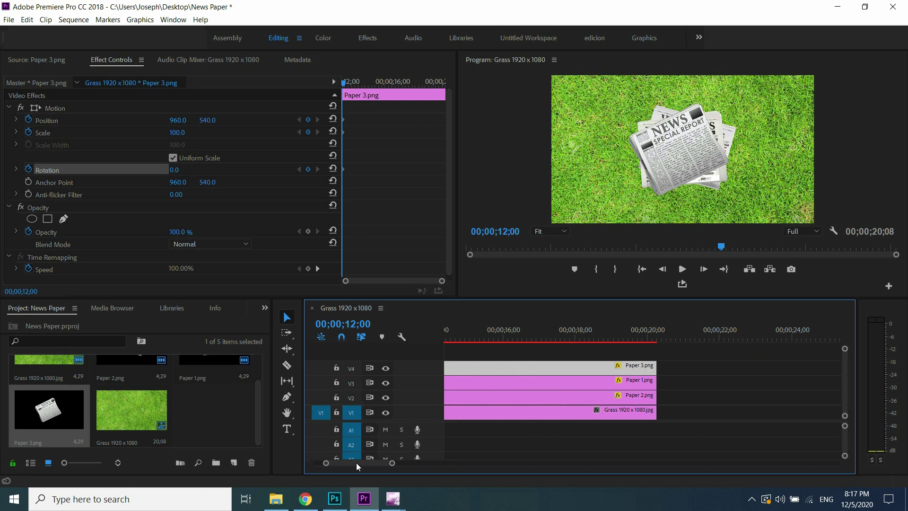
drag(356, 462, 354, 462)
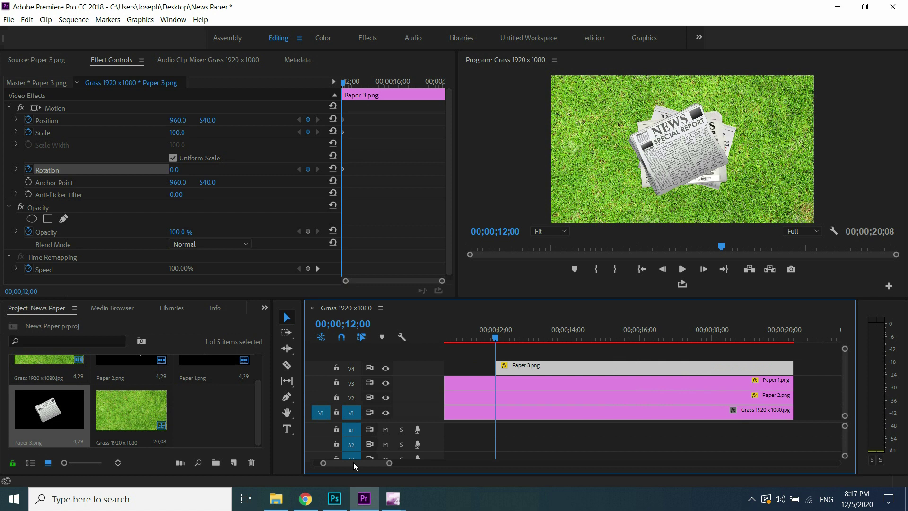
click(642, 324)
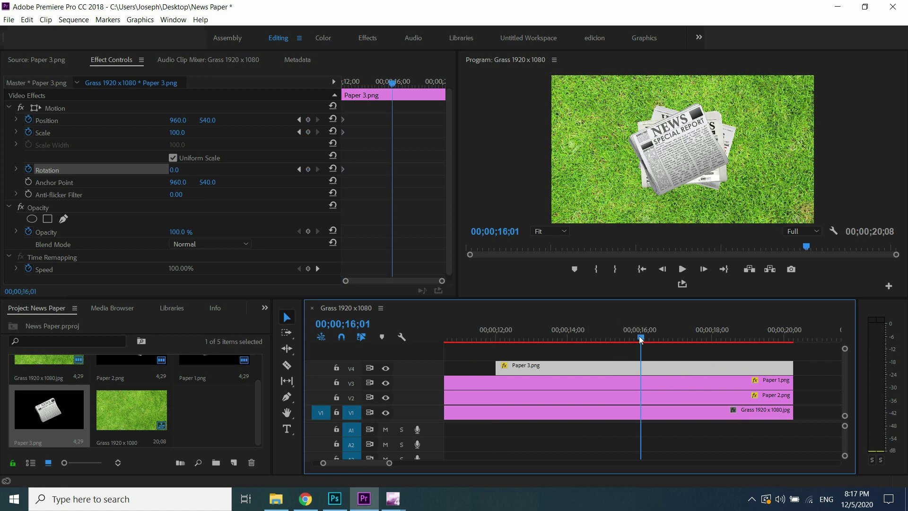
Add Position, Scale and Rotation keyframes for Paper 3 at exactly 16 seconds
click(639, 335)
click(308, 121)
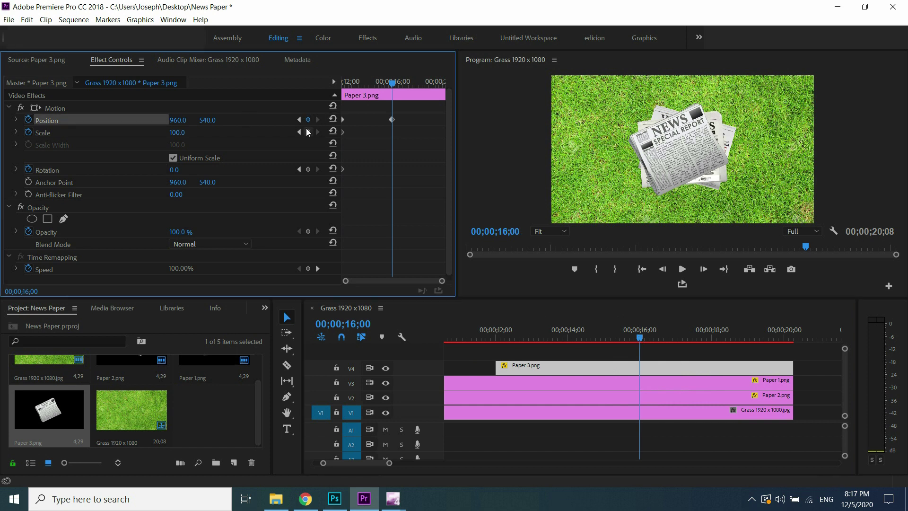
click(307, 132)
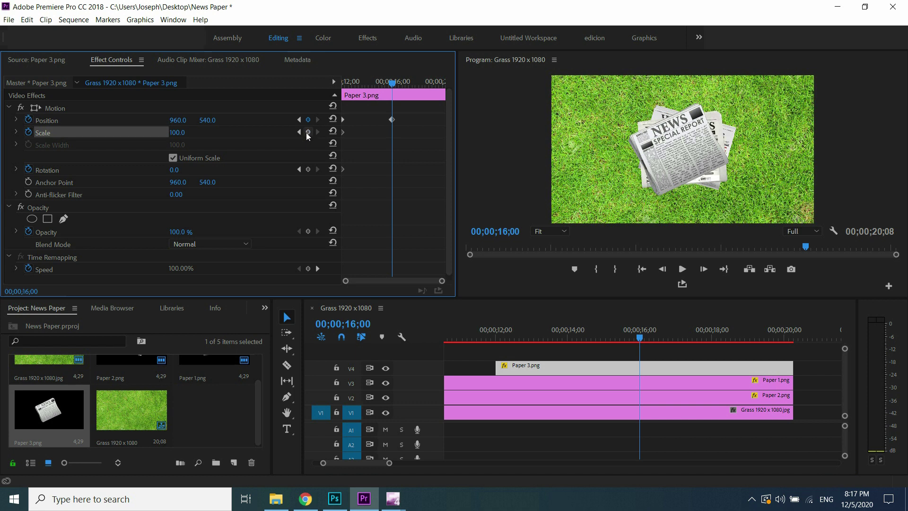
click(308, 132)
click(307, 169)
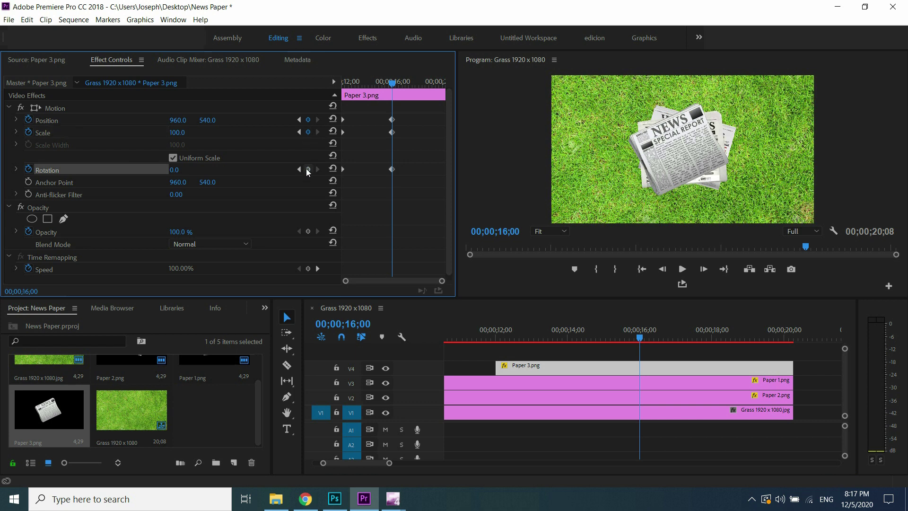
click(298, 120)
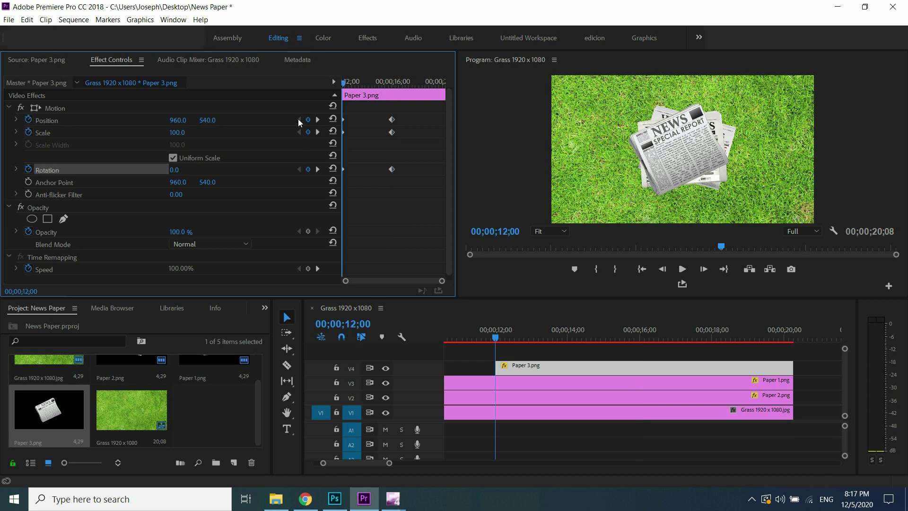
Set Paper 3's 12-second keyframe to position -350, 0 and scale 20
click(211, 117)
text(0)
key(Return)
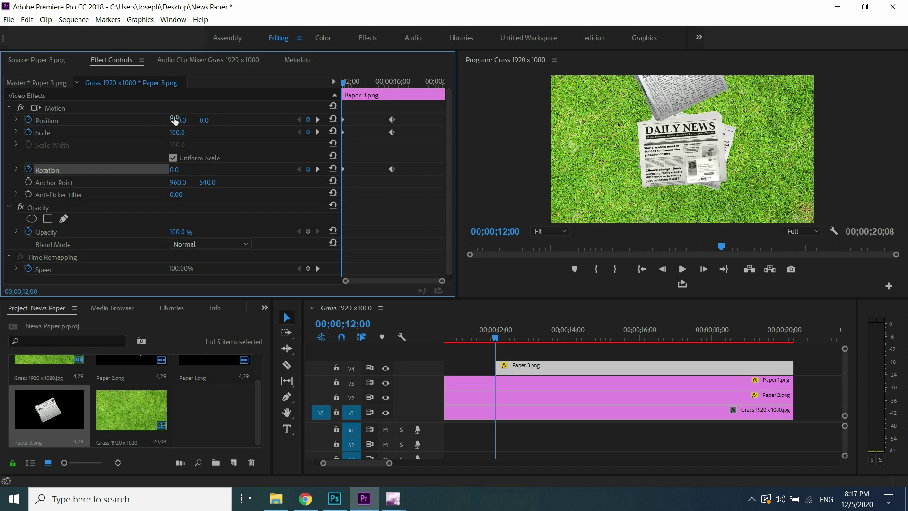
click(182, 119)
text(-)
text(350)
key(Return)
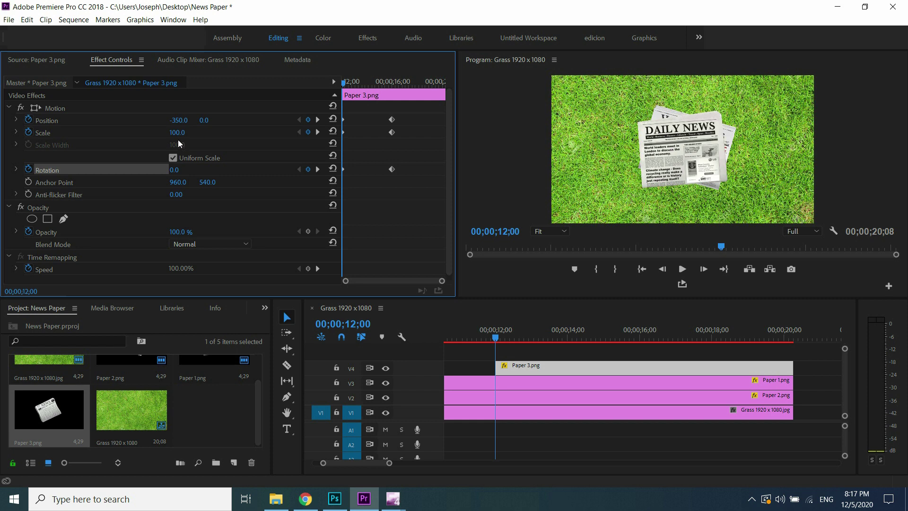
click(185, 131)
text(20)
key(Return)
click(316, 169)
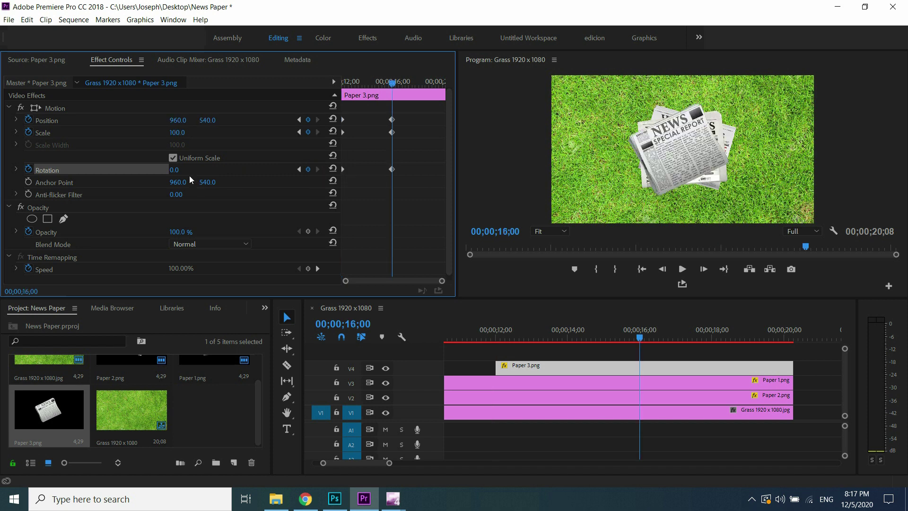
Set Paper 3's 16-second rotation to three full turns, correcting a mistyped digit
click(175, 171)
text(3)
text(60)
key(Return)
click(178, 171)
key(Right)
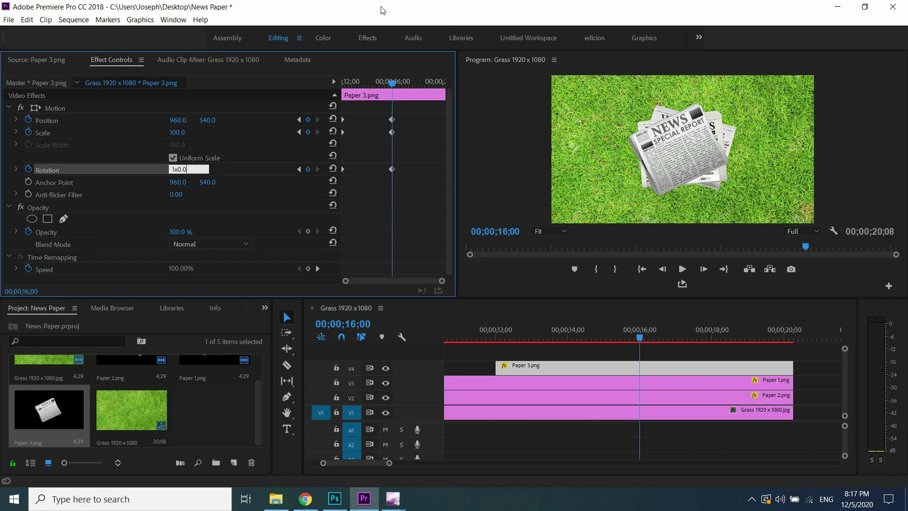
key(Left)
key(BackSpace)
text(3)
key(Return)
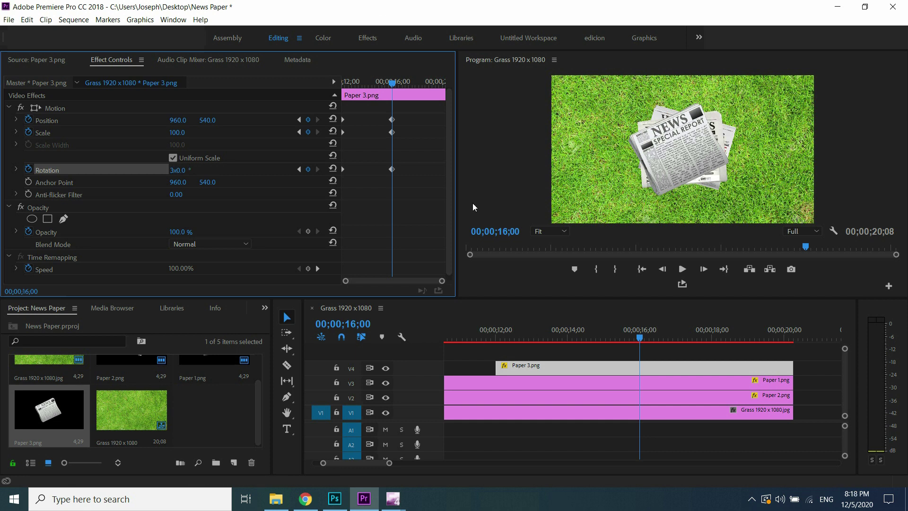
click(470, 246)
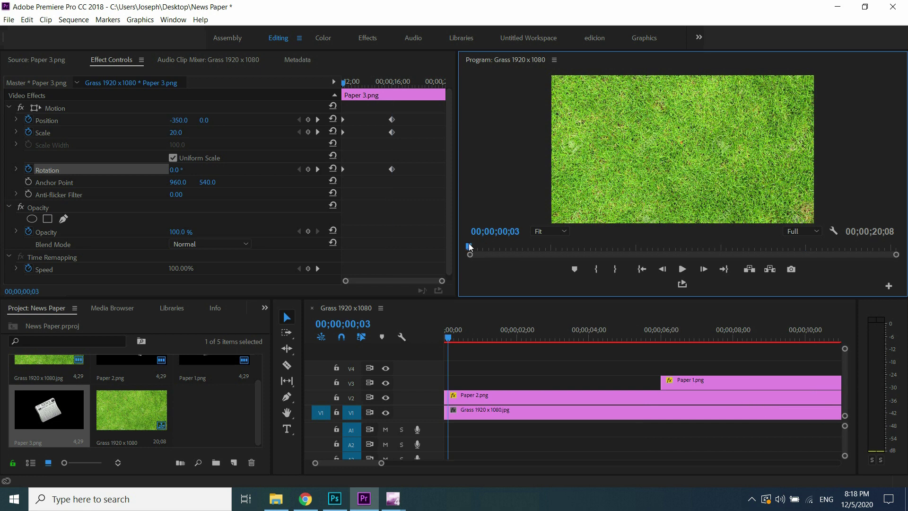
Play the sequence from 00;00;00;00 to watch the newspapers fly in
drag(469, 248, 447, 255)
click(682, 270)
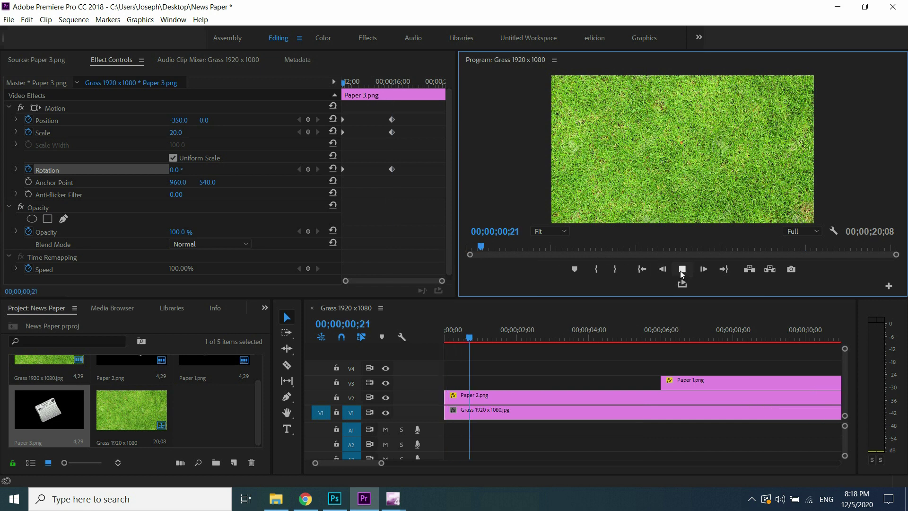